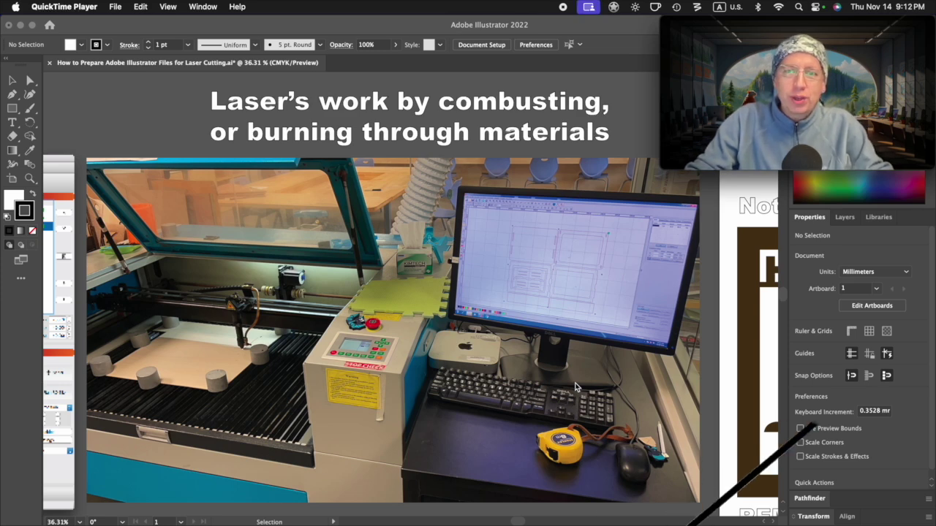
# Step: Scroll the canvas to the wooden sample photo labelled CUT, Engrave and SCAN
pyautogui.hscroll(10, 575, 388)
pyautogui.hscroll(-10, 575, 387)
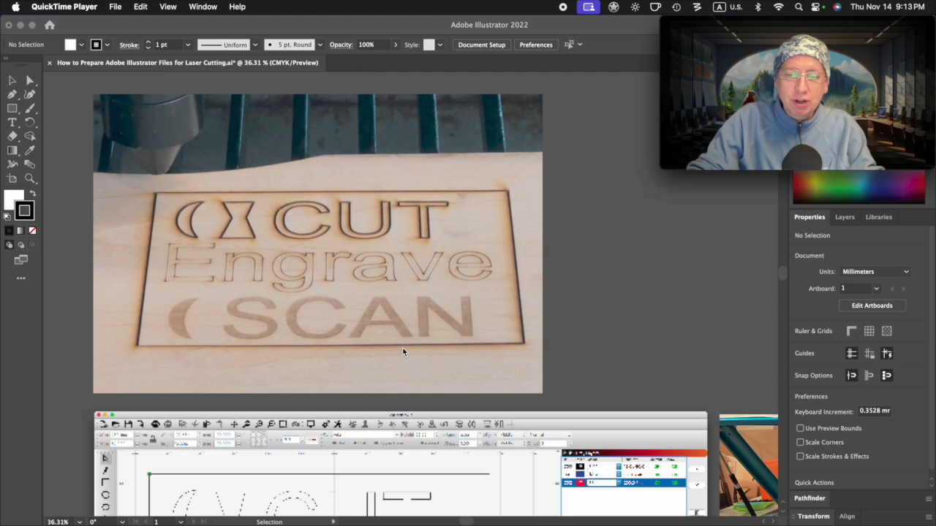
# Step: Select the embedded laser-software screenshot below the sample photo
pyautogui.scroll(-10, 402, 352)
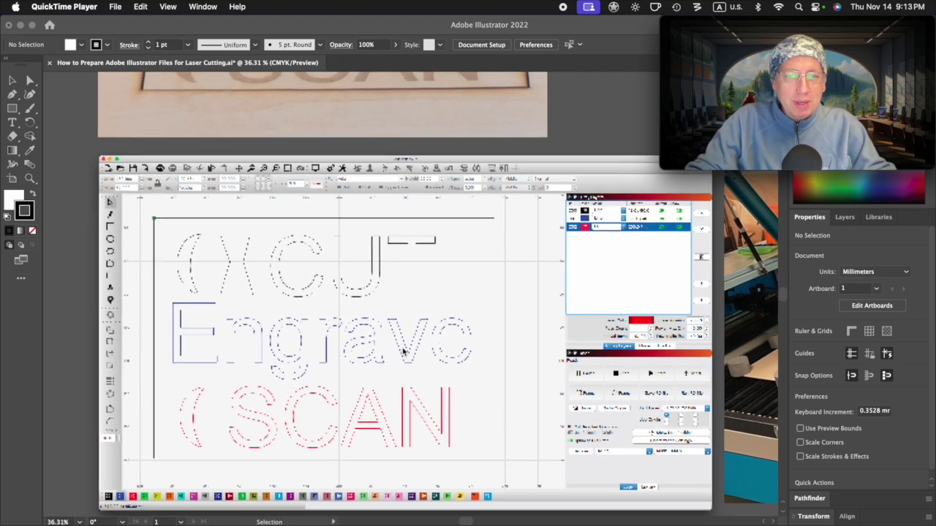
pyautogui.click(403, 352)
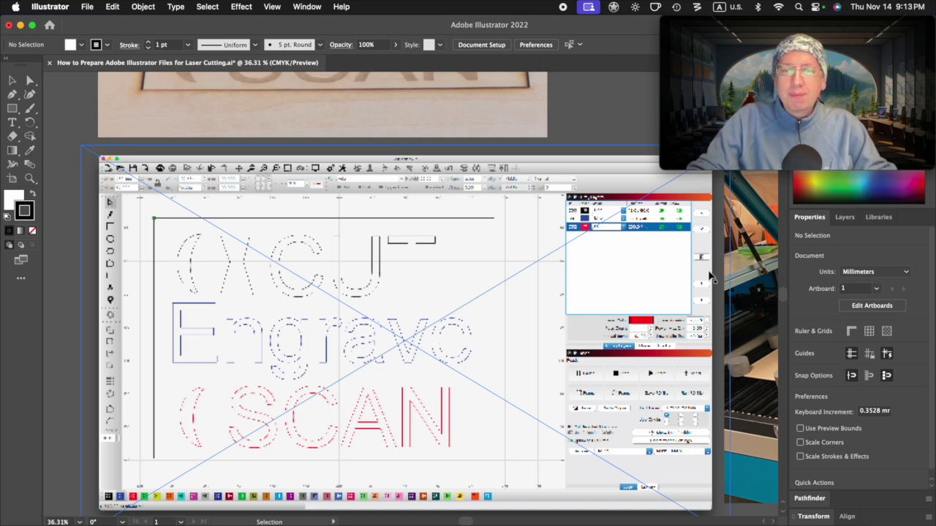
pyautogui.hscroll(10, 709, 274)
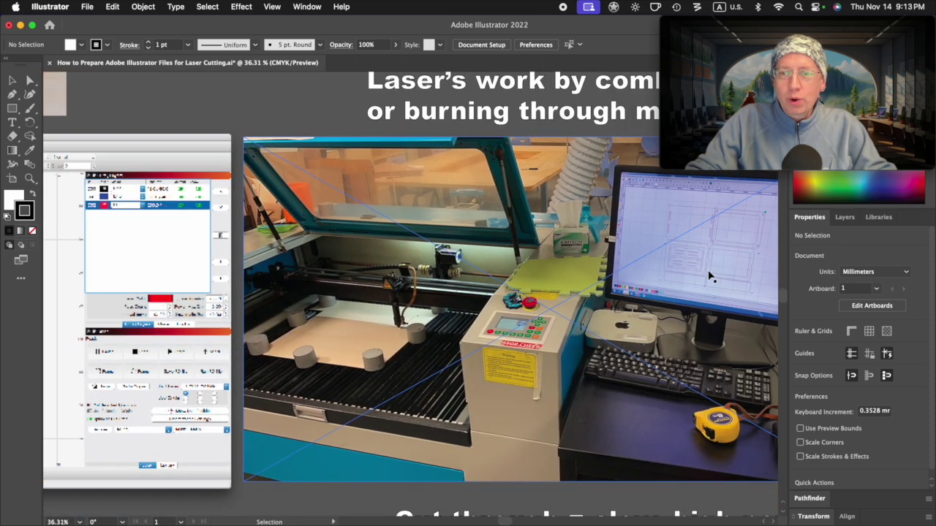
pyautogui.hscroll(2, 726, 228)
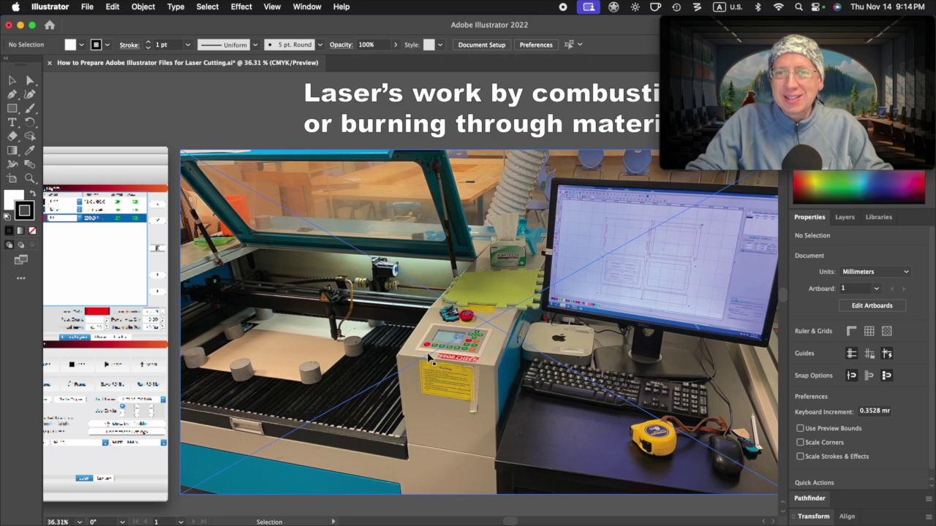
pyautogui.hscroll(1, 429, 357)
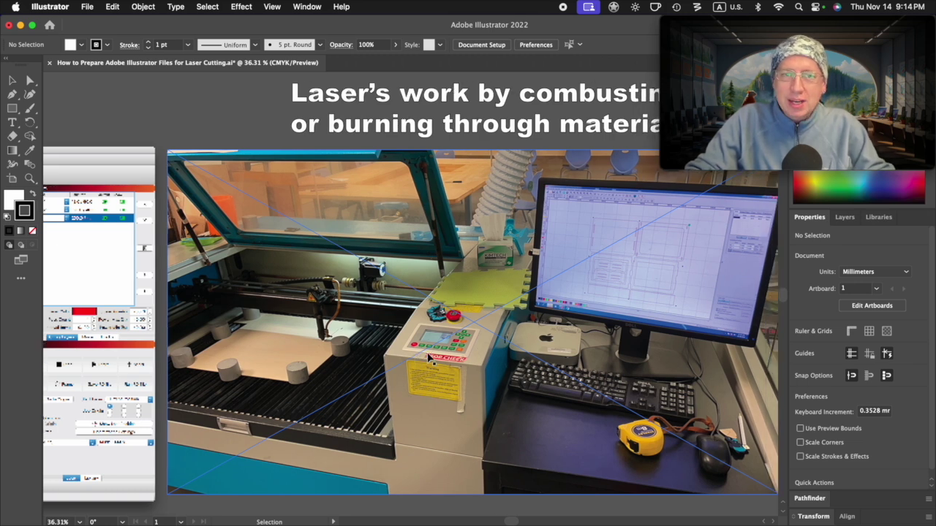
# Step: Pan across the shadow-box photos to the BLACKPINK example with its 'Cut through = slow' and 'Engrave = faster' notes
pyautogui.scroll(-10, 429, 358)
pyautogui.hscroll(-1, 429, 357)
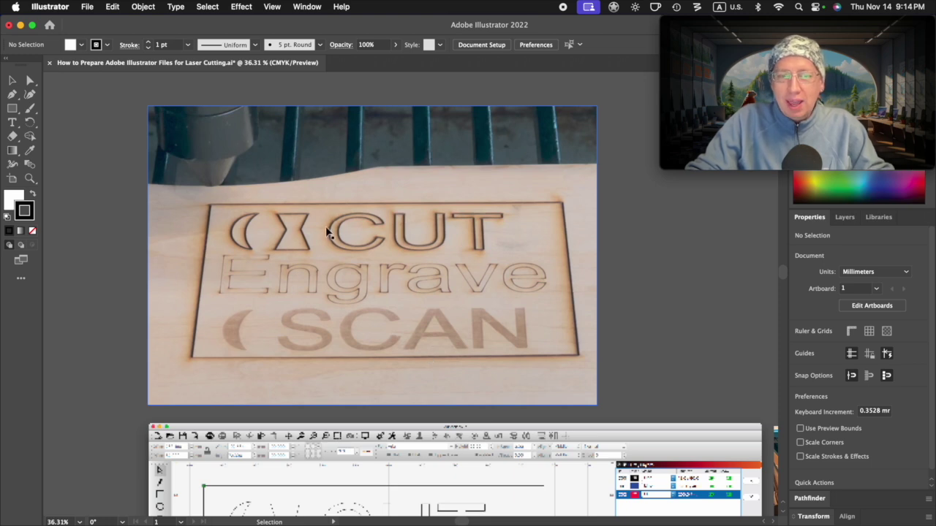
pyautogui.scroll(-15, 359, 349)
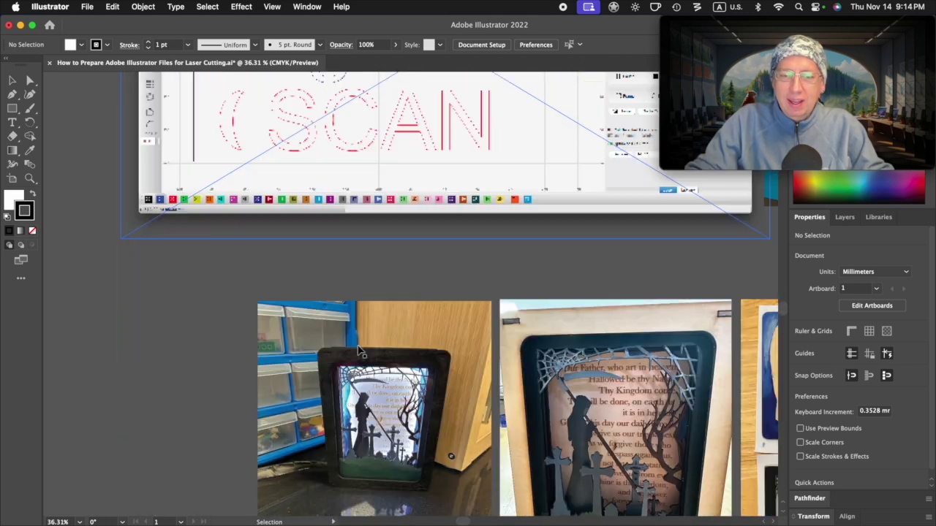
pyautogui.scroll(-3, 359, 349)
pyautogui.hscroll(8, 359, 349)
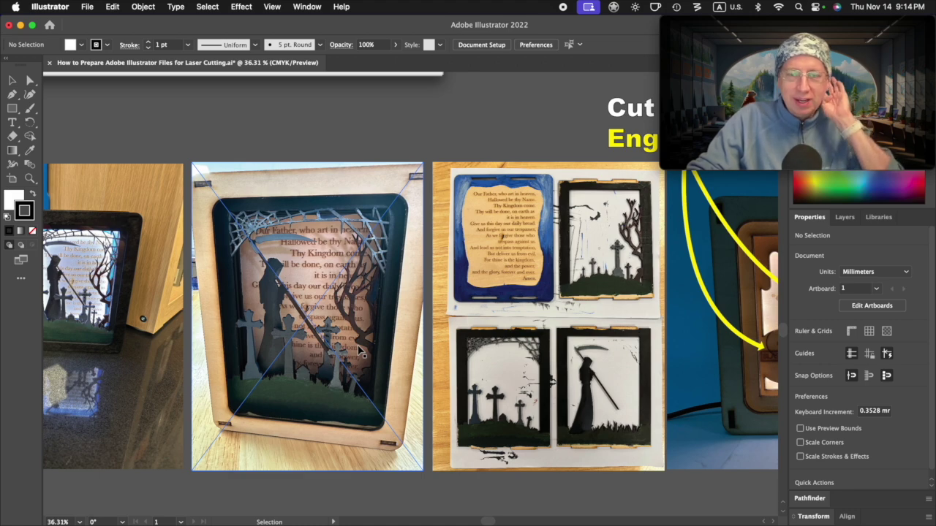
pyautogui.hscroll(3, 431, 391)
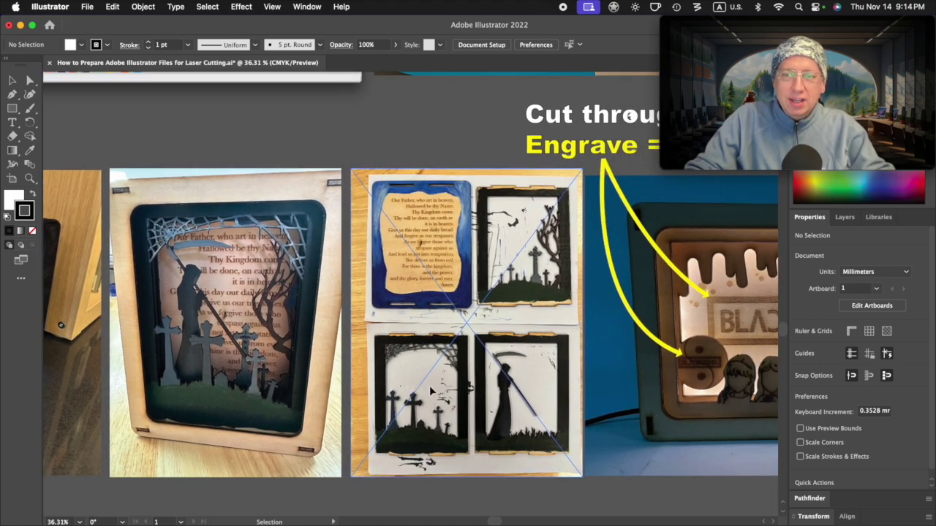
pyautogui.hscroll(8, 429, 385)
pyautogui.scroll(1, 429, 386)
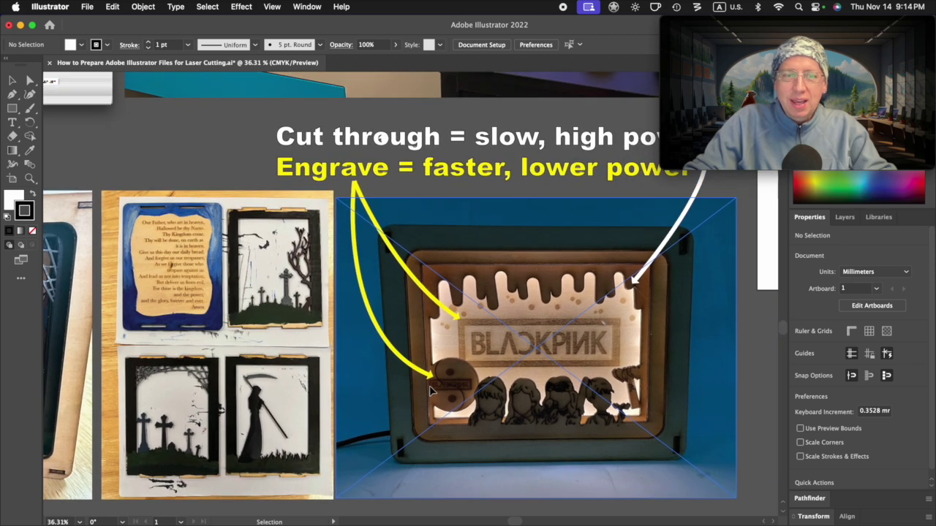
pyautogui.hscroll(-13, 429, 385)
pyautogui.hscroll(9, 686, 453)
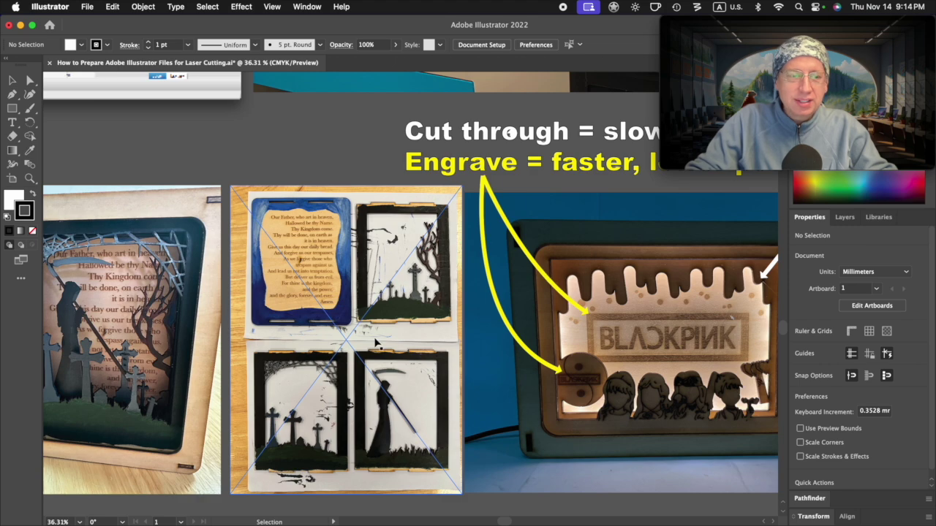
pyautogui.hscroll(-1, 375, 344)
pyautogui.hscroll(-5, 375, 344)
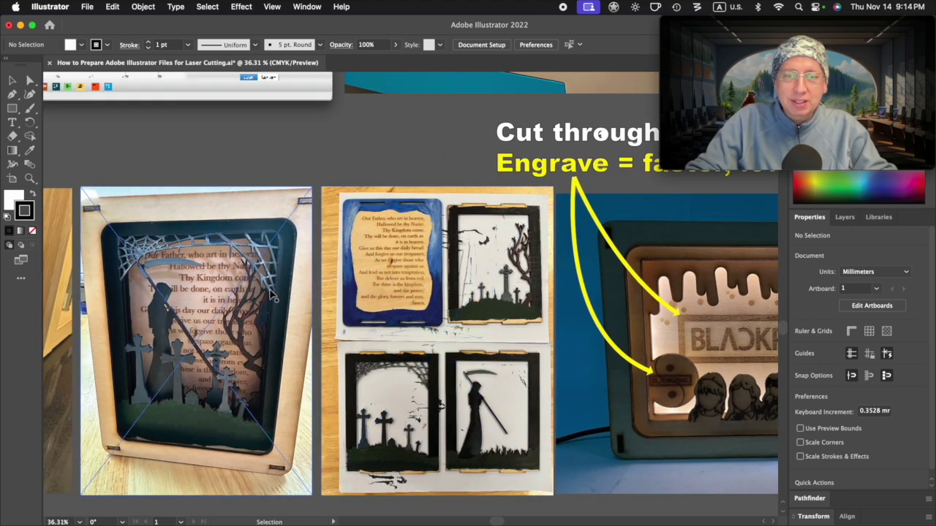
pyautogui.hscroll(-10, 273, 295)
pyautogui.hscroll(7, 273, 294)
pyautogui.scroll(-1, 272, 295)
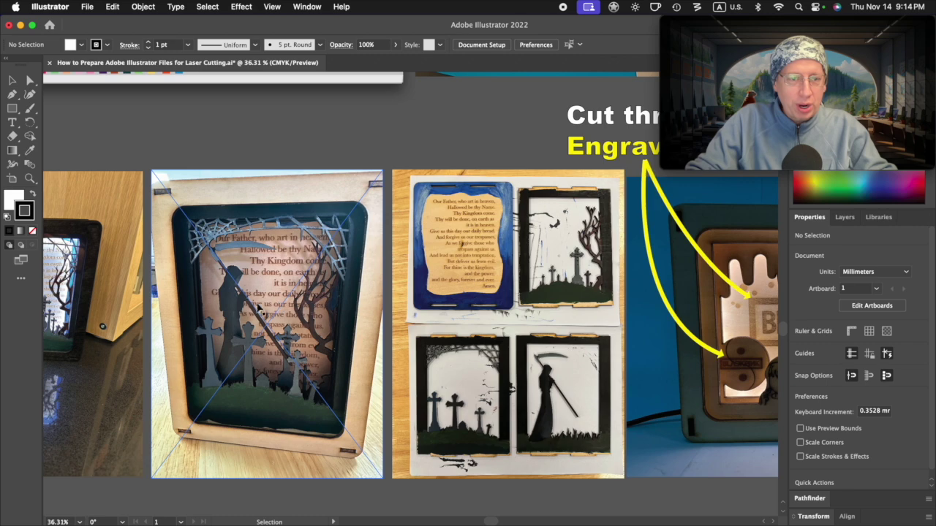
# Step: Move to the ninja HELLO THERE artboard and select the stroke-colour legend text beneath it
pyautogui.hscroll(15, 470, 257)
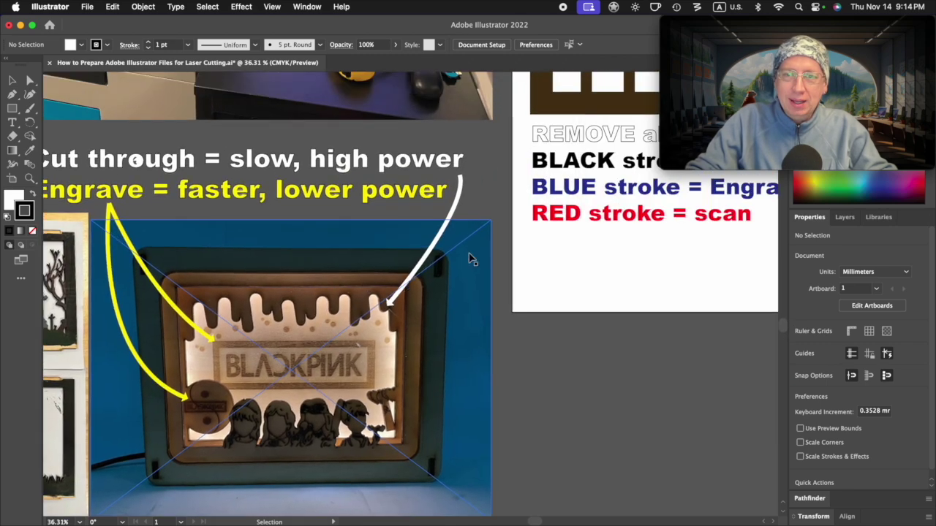
pyautogui.scroll(5, 470, 257)
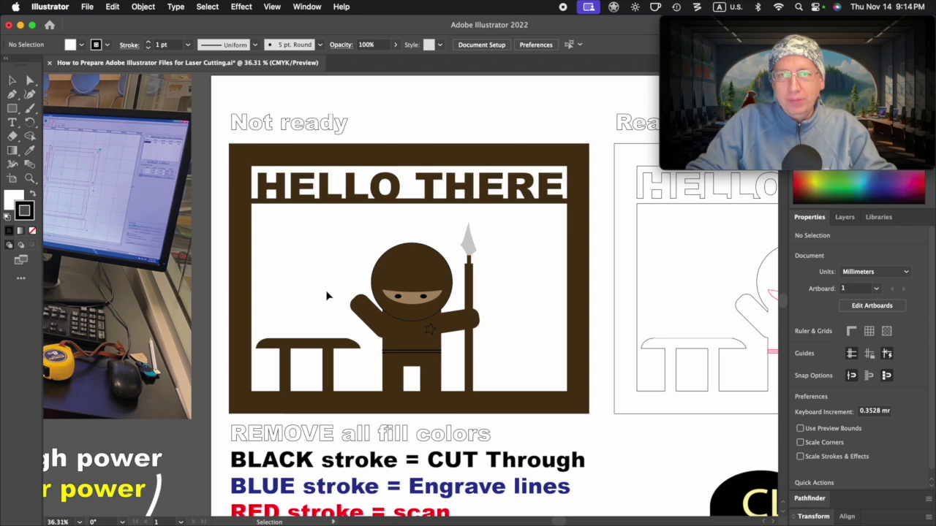
pyautogui.scroll(2, 327, 296)
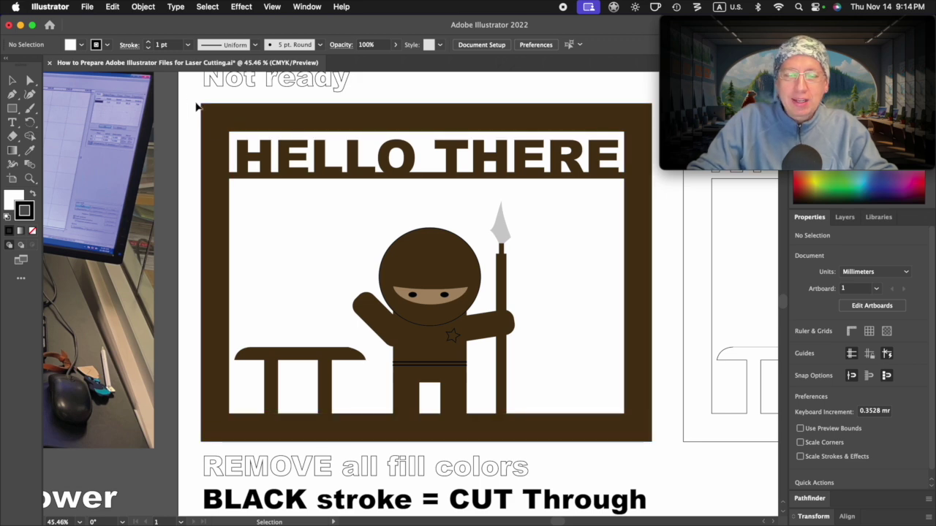
pyautogui.scroll(-5, 271, 410)
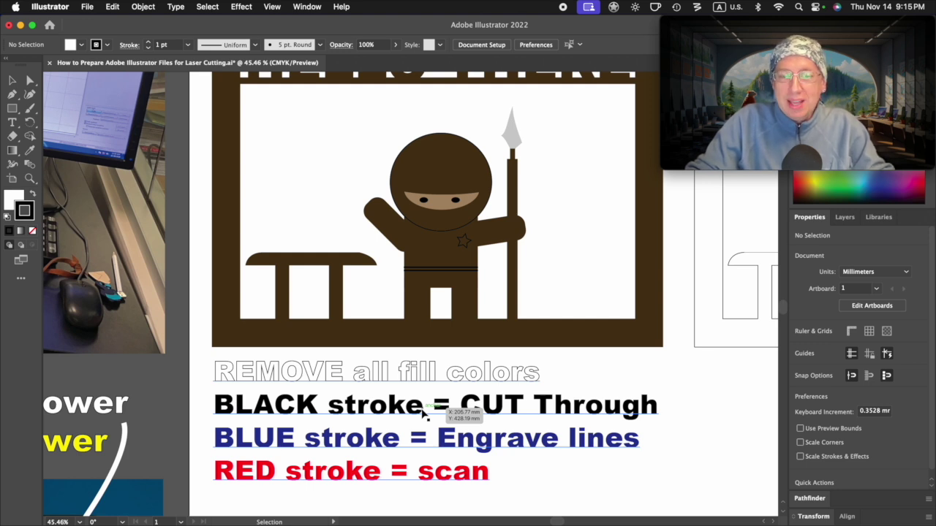
pyautogui.click(303, 404)
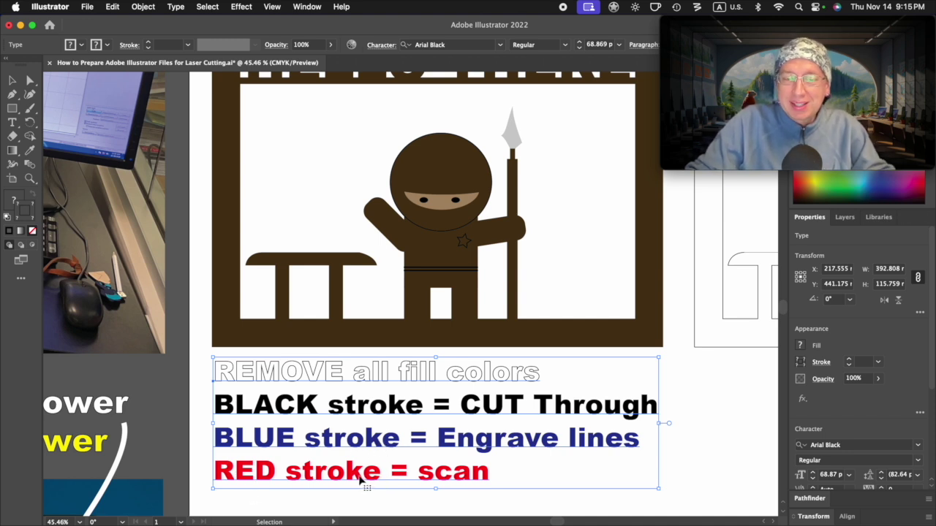
pyautogui.scroll(1, 360, 476)
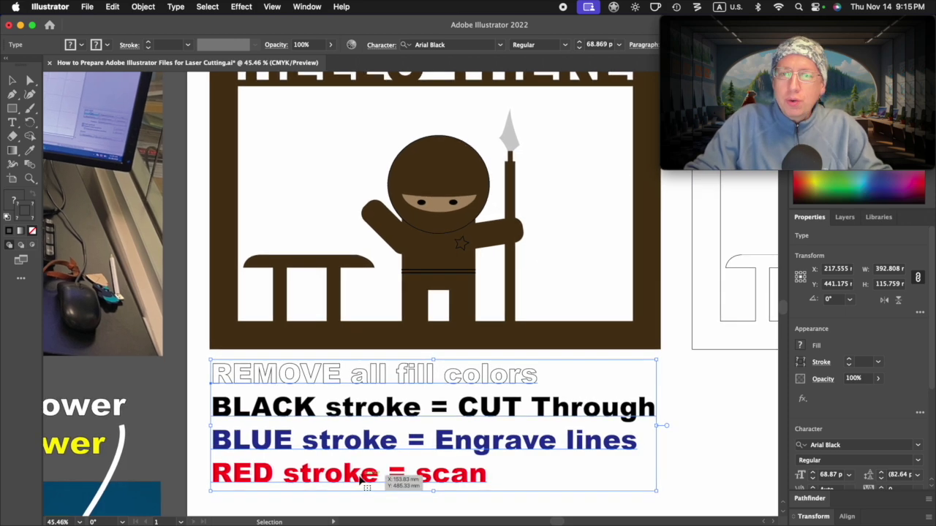
pyautogui.scroll(5, 360, 476)
pyautogui.hscroll(-5, 360, 477)
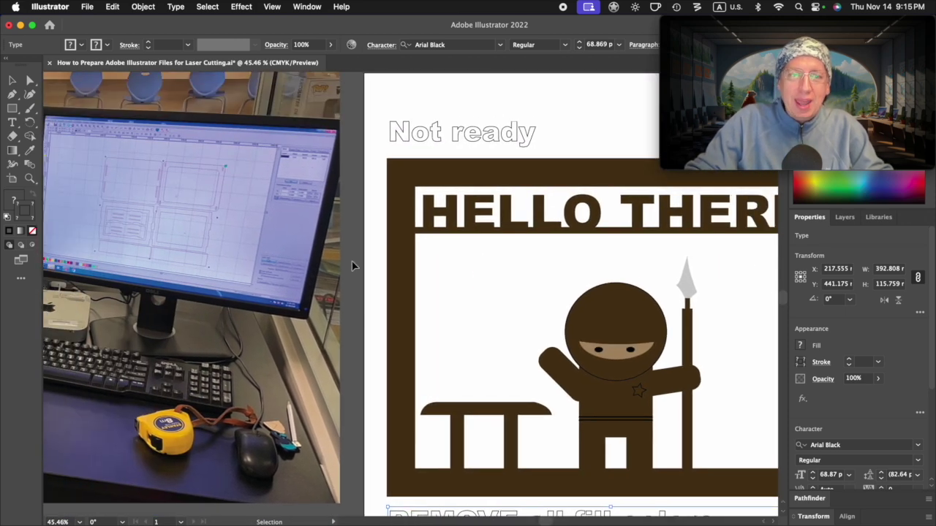
pyautogui.scroll(6, 310, 223)
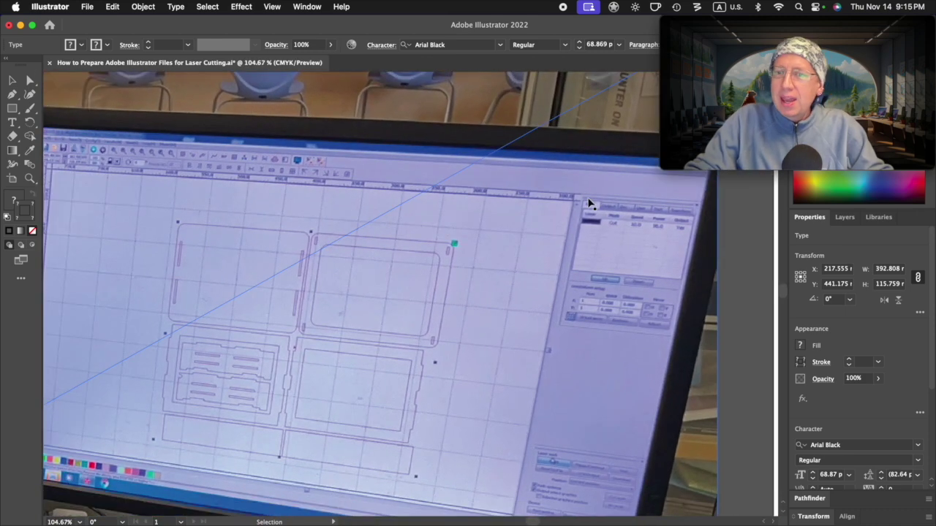
pyautogui.scroll(-5, 585, 316)
pyautogui.hscroll(1, 614, 314)
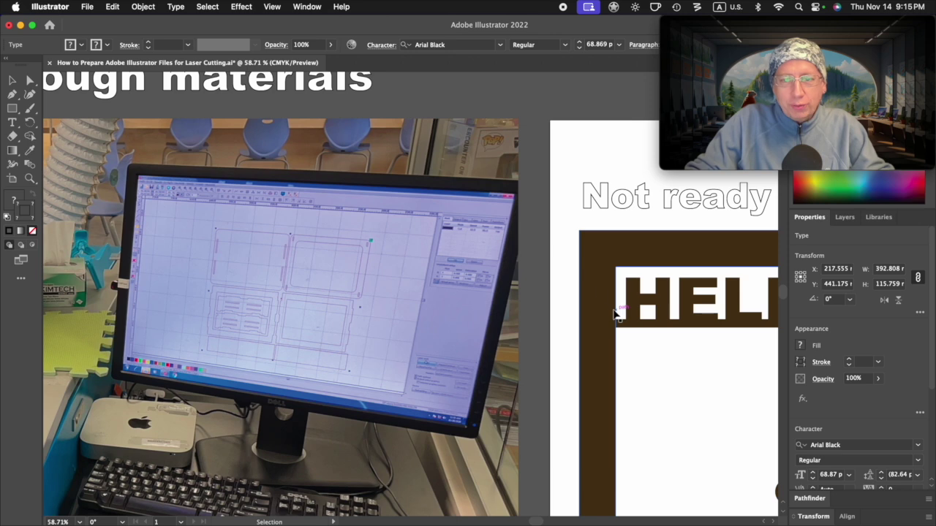
pyautogui.click(428, 259)
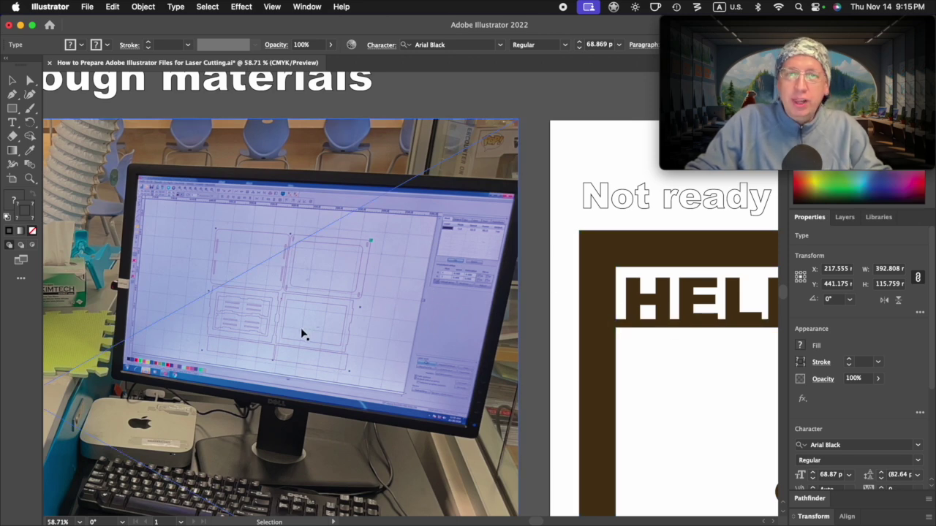
pyautogui.click(600, 338)
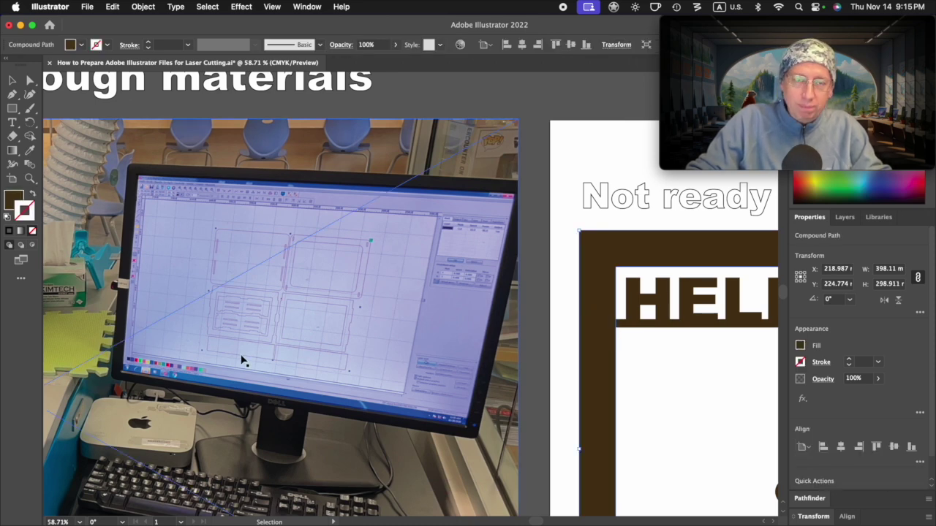
pyautogui.hscroll(5, 244, 361)
pyautogui.scroll(-3, 243, 360)
pyautogui.hscroll(1, 243, 361)
pyautogui.scroll(-1, 243, 360)
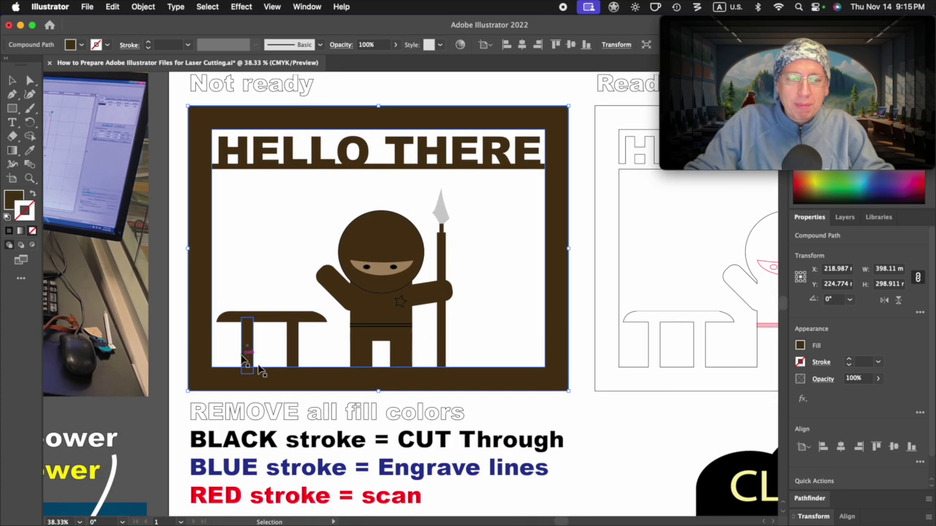
pyautogui.click(437, 441)
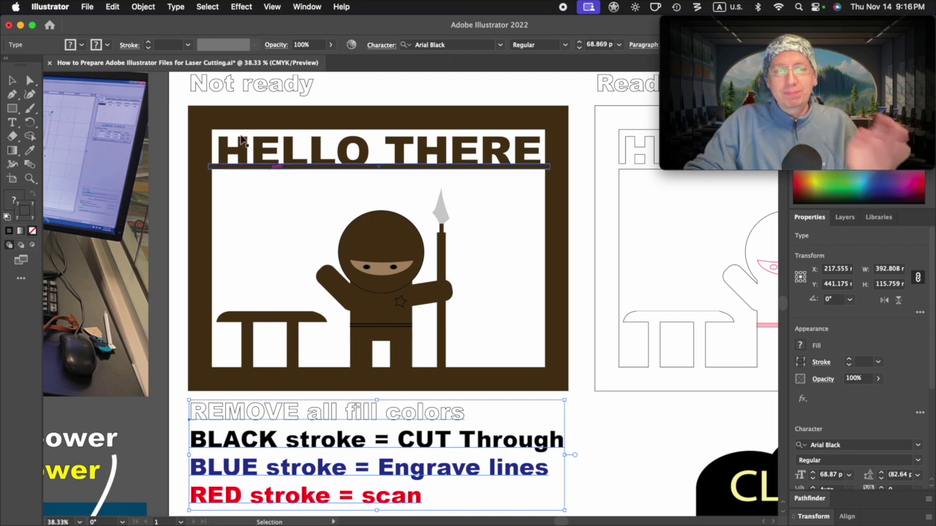
pyautogui.scroll(3, 183, 117)
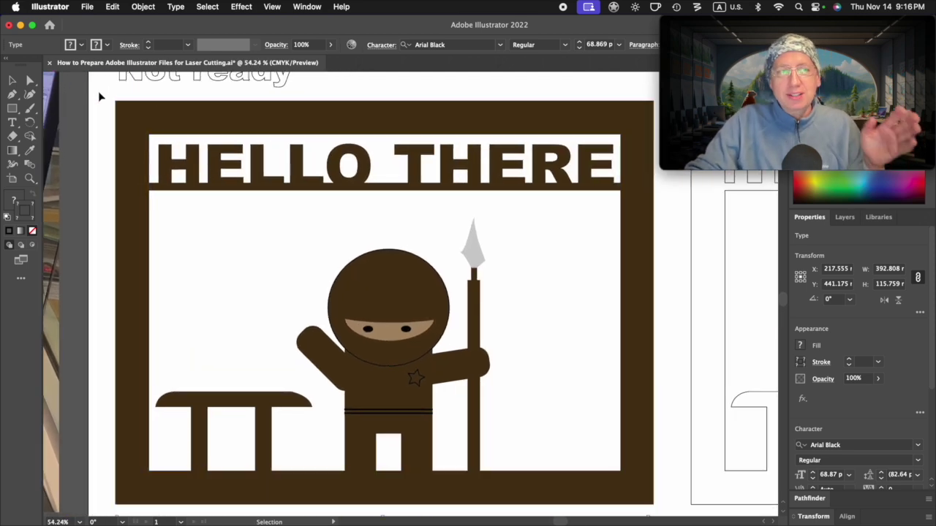
# Step: Set the fill of the brown outer sign frame to None
pyautogui.click(102, 98)
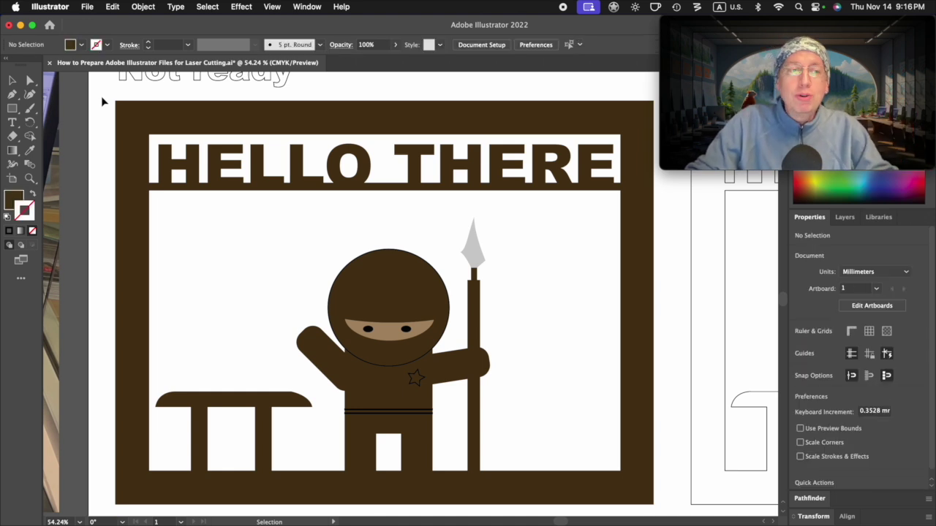
pyautogui.moveTo(101, 98); pyautogui.dragTo(667, 515)
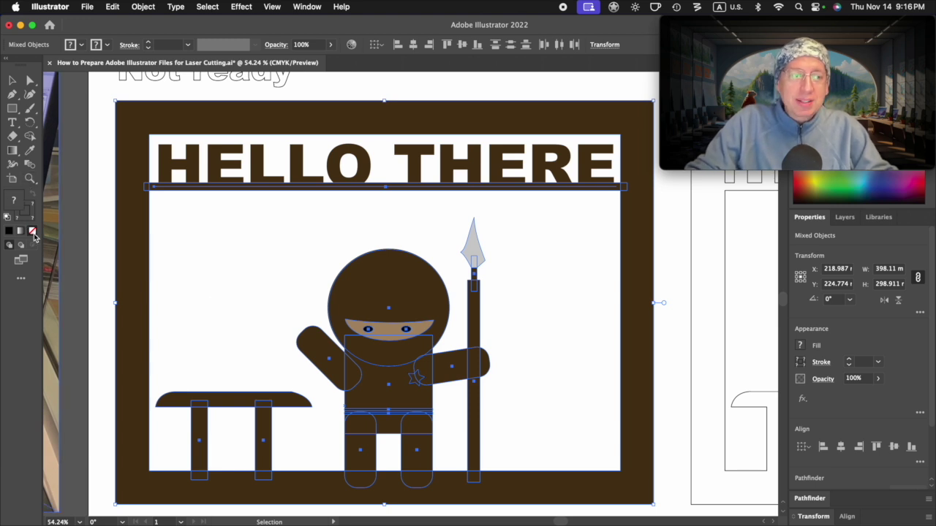
pyautogui.click(92, 246)
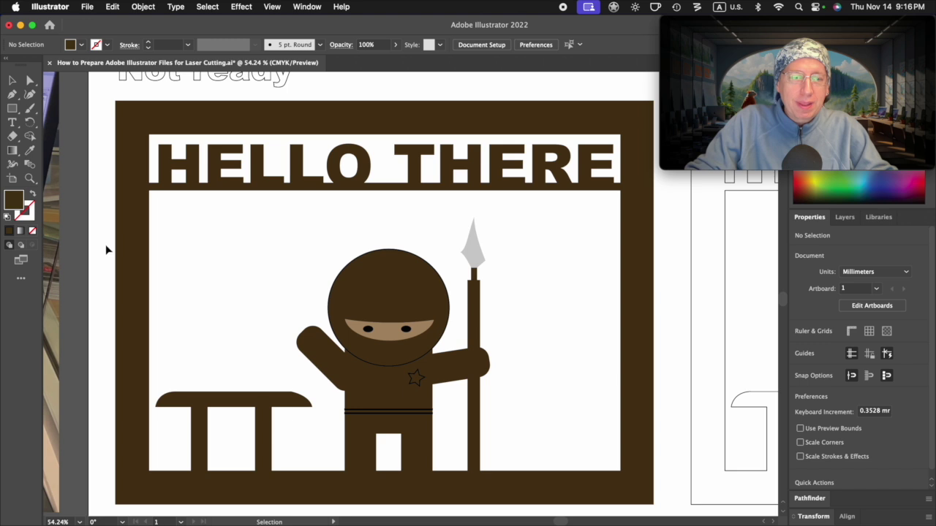
pyautogui.click(130, 251)
pyautogui.click(31, 232)
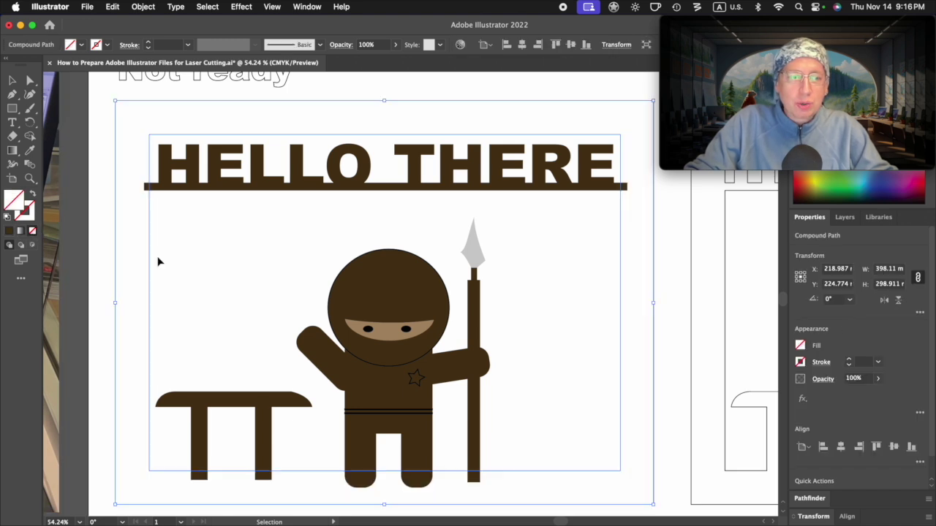
# Step: Give all the sign artwork the default white fill and black 1 pt stroke, then deselect
pyautogui.moveTo(257, 265); pyautogui.dragTo(484, 439)
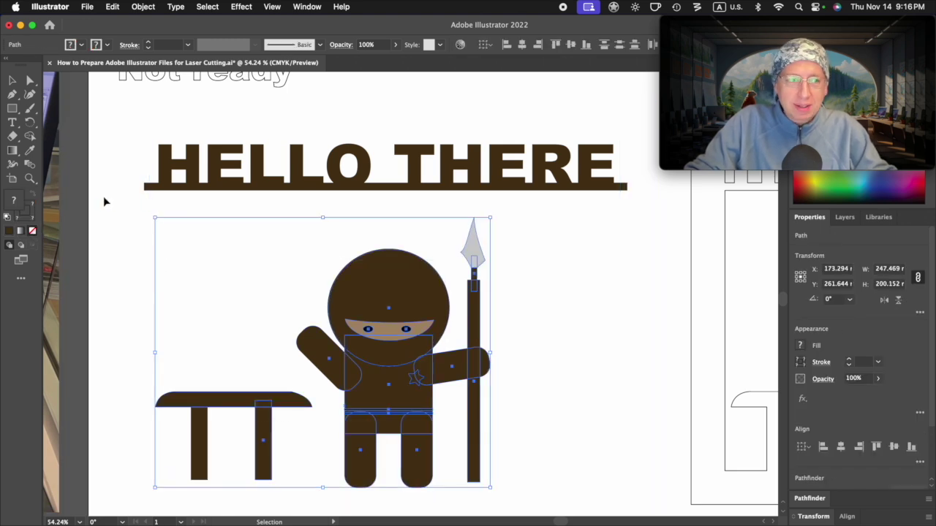
pyautogui.click(228, 348)
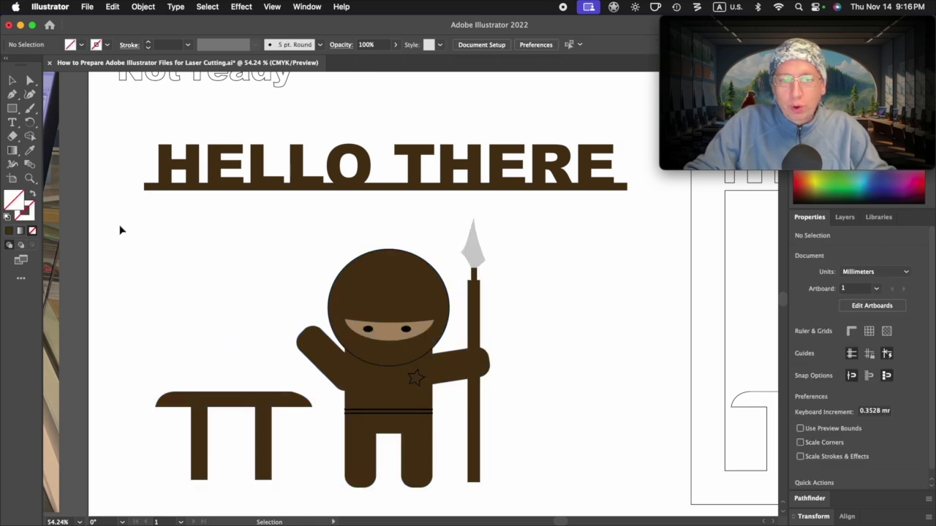
pyautogui.moveTo(95, 208)
pyautogui.mouseDown()
pyautogui.moveTo(656, 460)
pyautogui.moveTo(677, 484)
pyautogui.moveTo(107, 115)
pyautogui.mouseUp()
pyautogui.click(660, 485)
pyautogui.press('d')
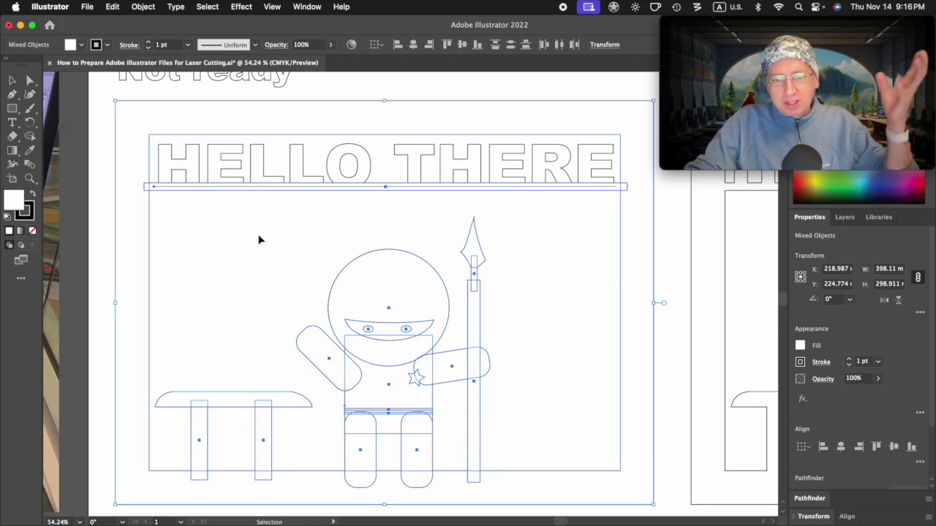
pyautogui.press('shift+super+a')
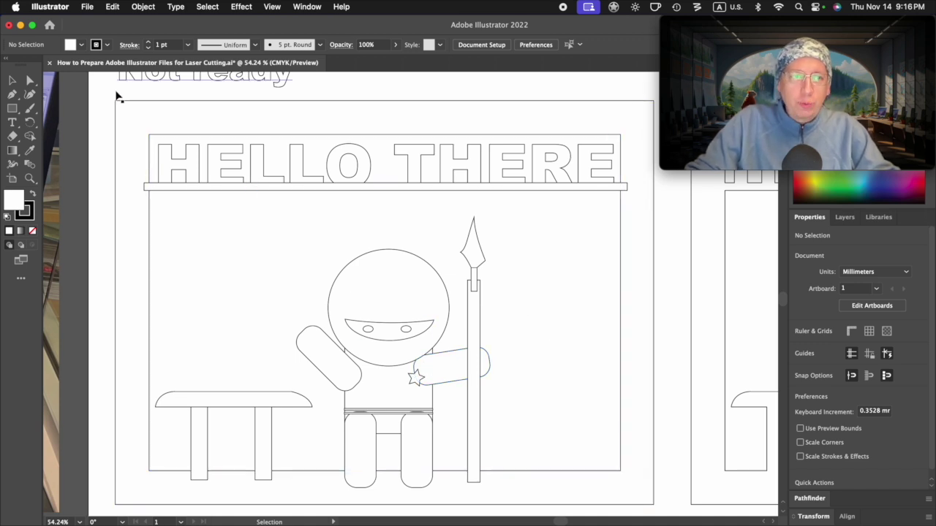
# Step: Switch the document to Outline view and clear the selection
pyautogui.moveTo(99, 96); pyautogui.dragTo(648, 412)
pyautogui.scroll(2, 647, 414)
pyautogui.click(272, 7)
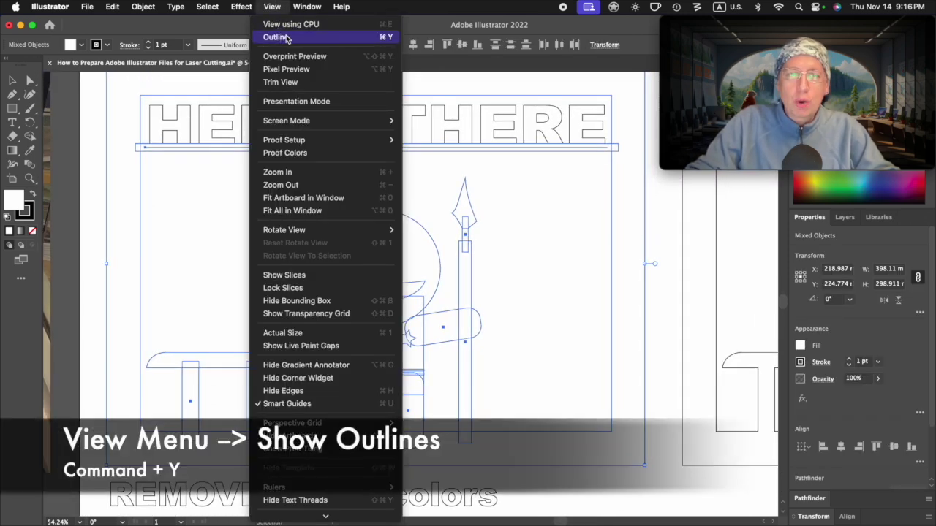
pyautogui.click(286, 38)
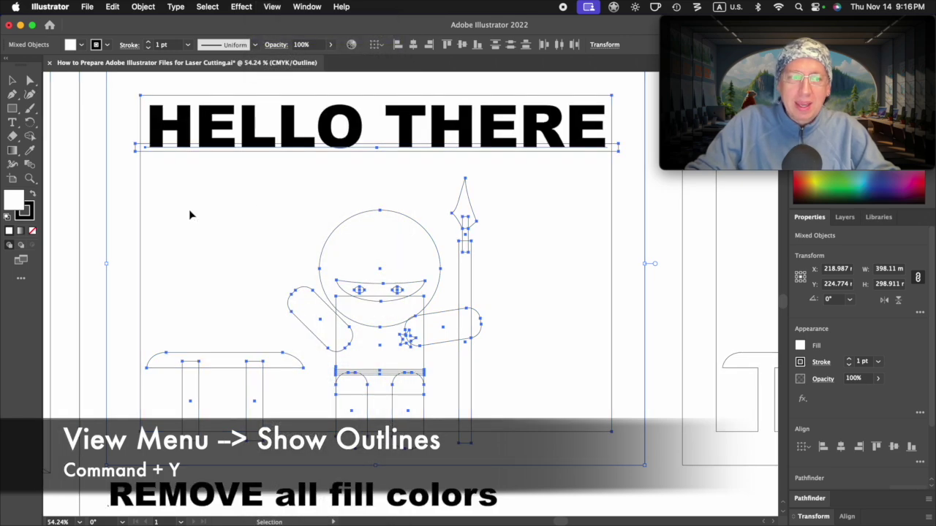
pyautogui.click(73, 207)
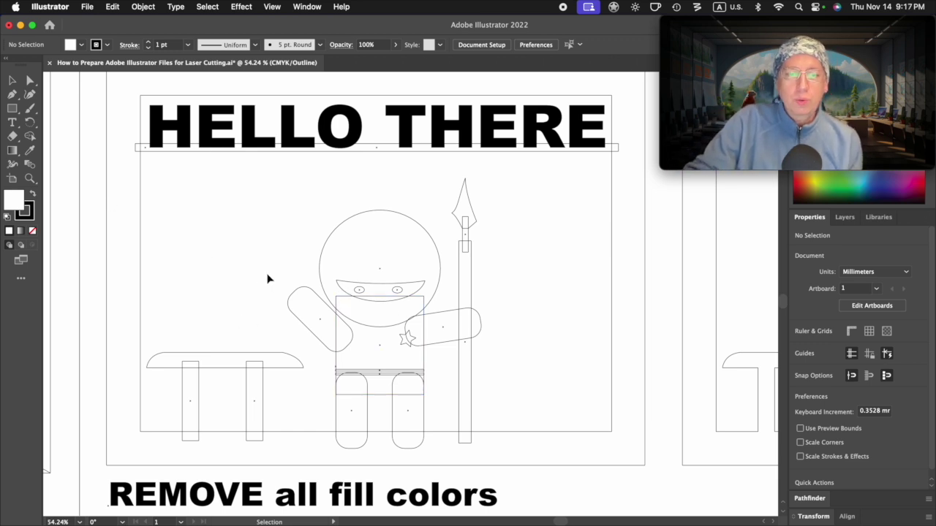
pyautogui.click(272, 6)
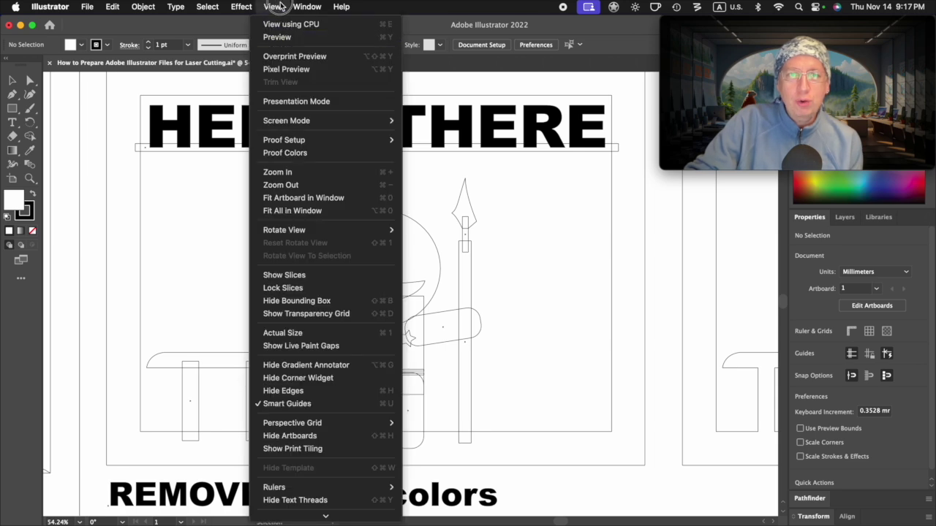
pyautogui.click(272, 7)
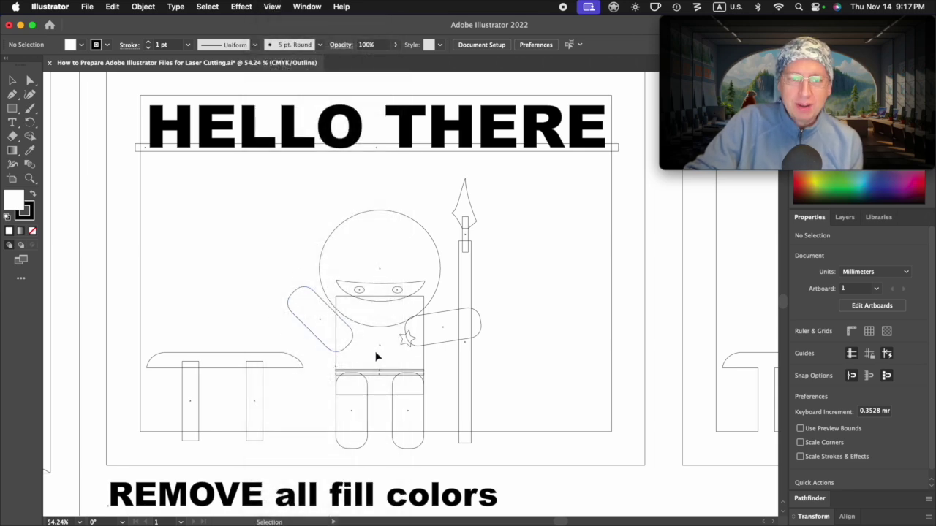
# Step: Inspect the outline paths of the table top, legs and ninja figure
pyautogui.scroll(5, 343, 358)
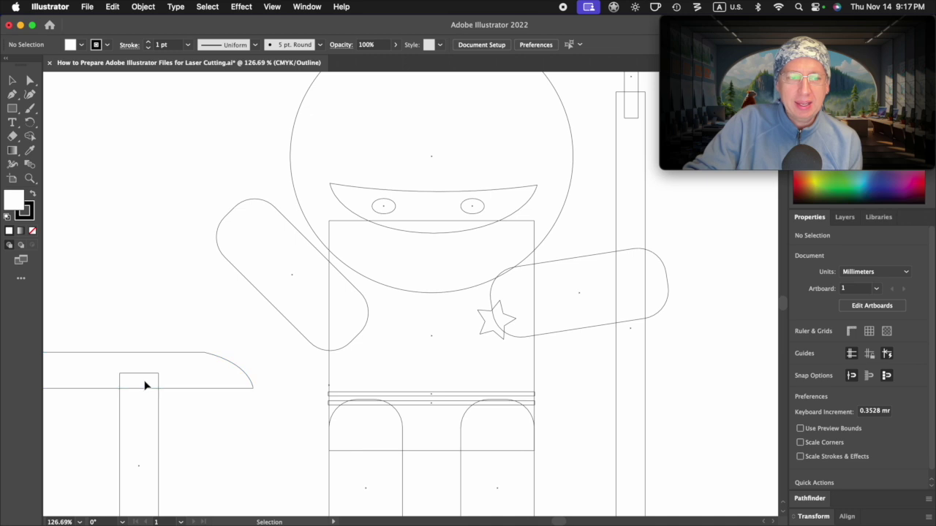
pyautogui.scroll(-5, 129, 393)
pyautogui.hscroll(-5, 129, 393)
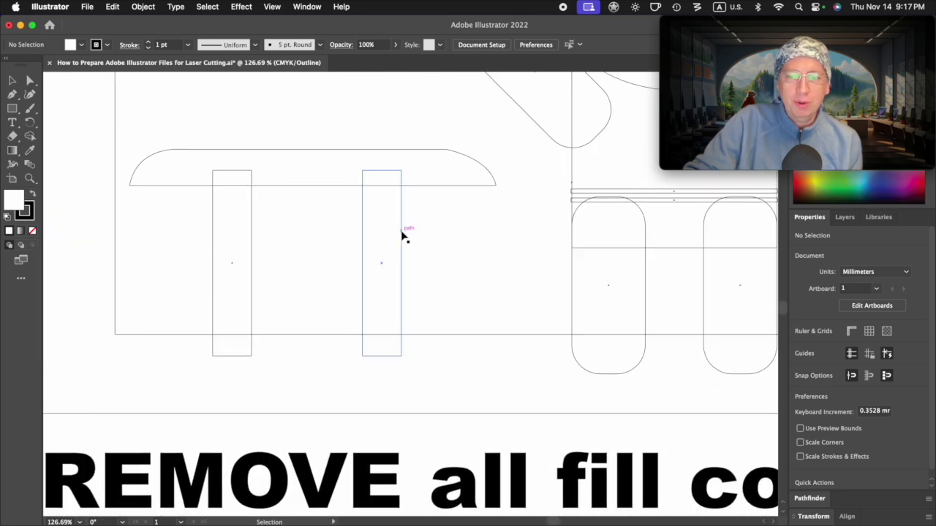
pyautogui.hscroll(5, 401, 235)
pyautogui.scroll(2, 402, 235)
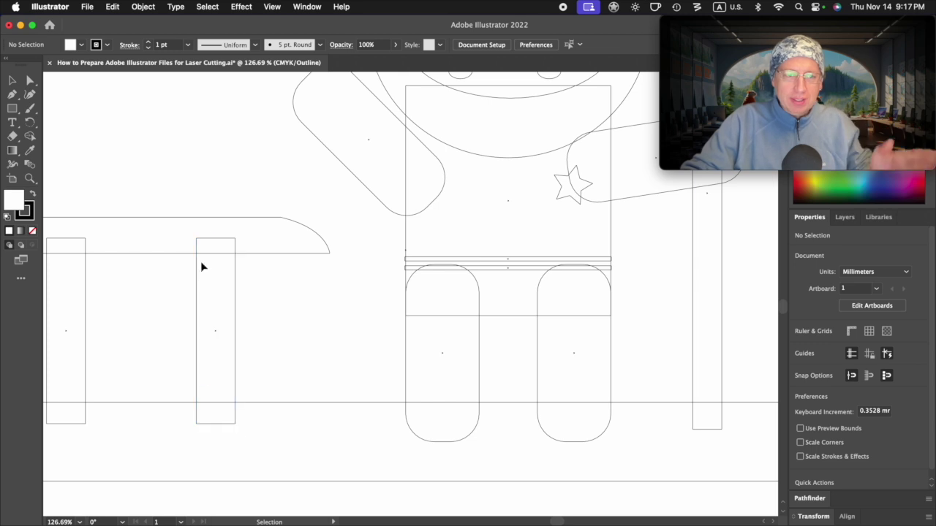
pyautogui.hscroll(-5, 230, 239)
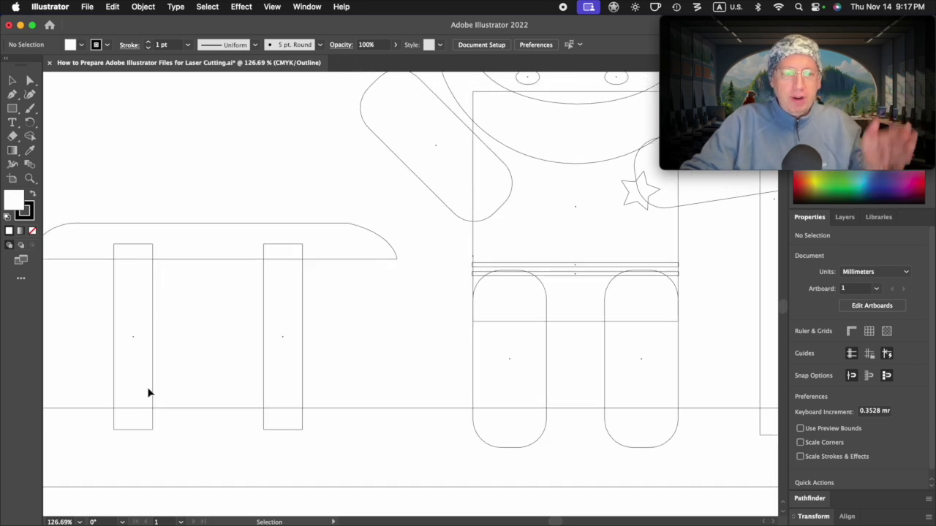
pyautogui.hscroll(-3, 117, 261)
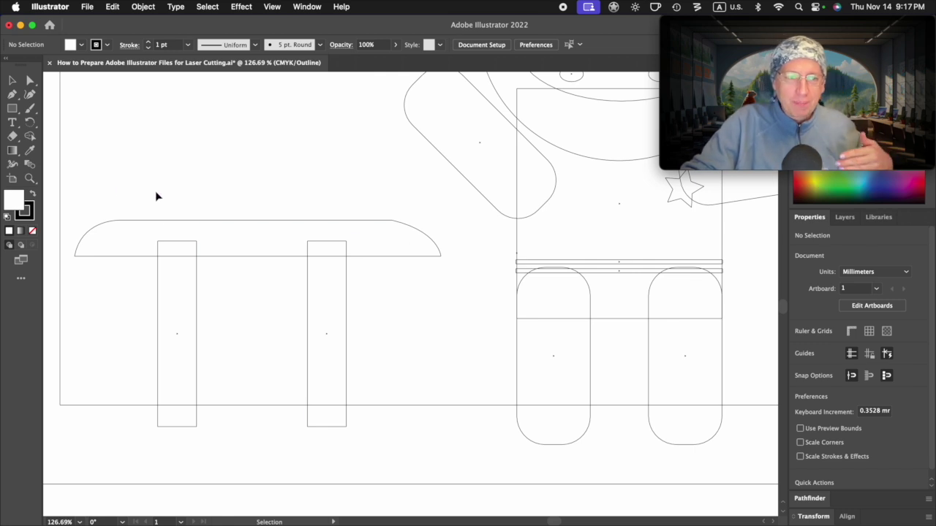
pyautogui.moveTo(114, 185); pyautogui.dragTo(383, 313)
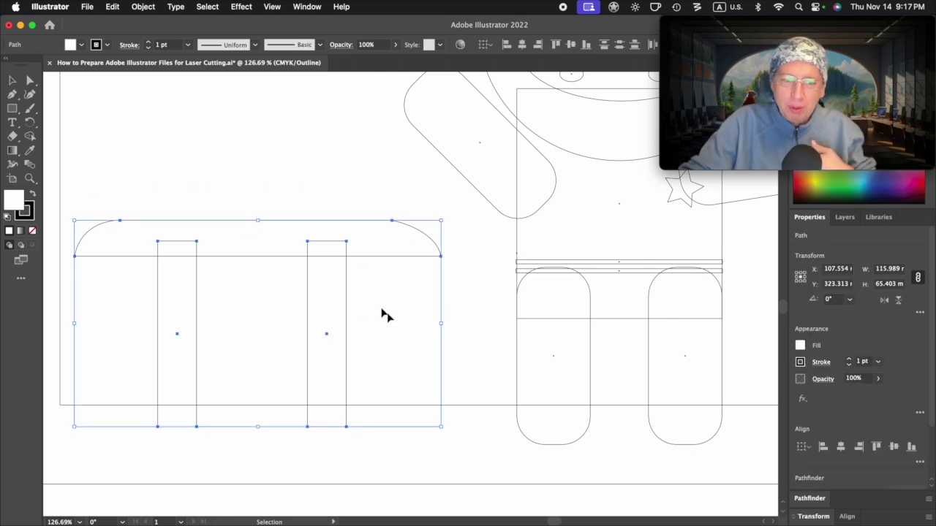
pyautogui.click(319, 368)
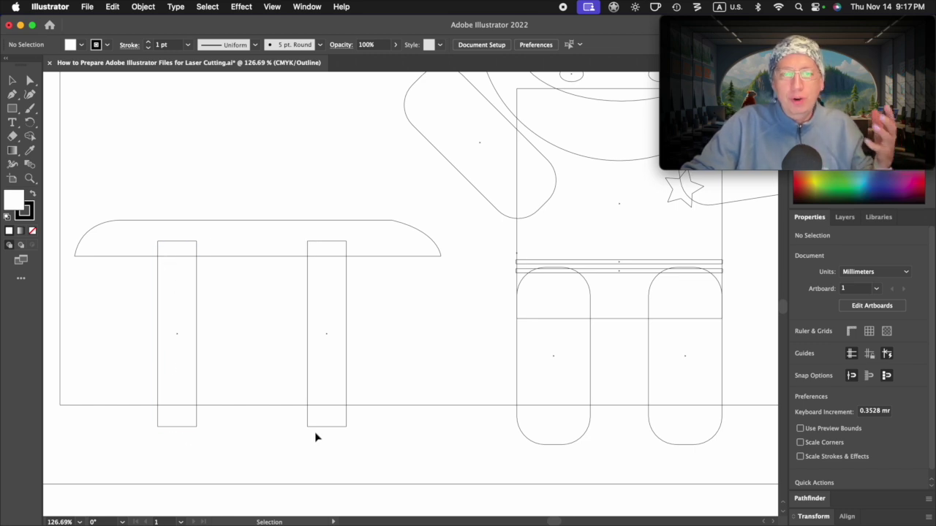
pyautogui.scroll(-3, 315, 437)
pyautogui.scroll(-3, 440, 359)
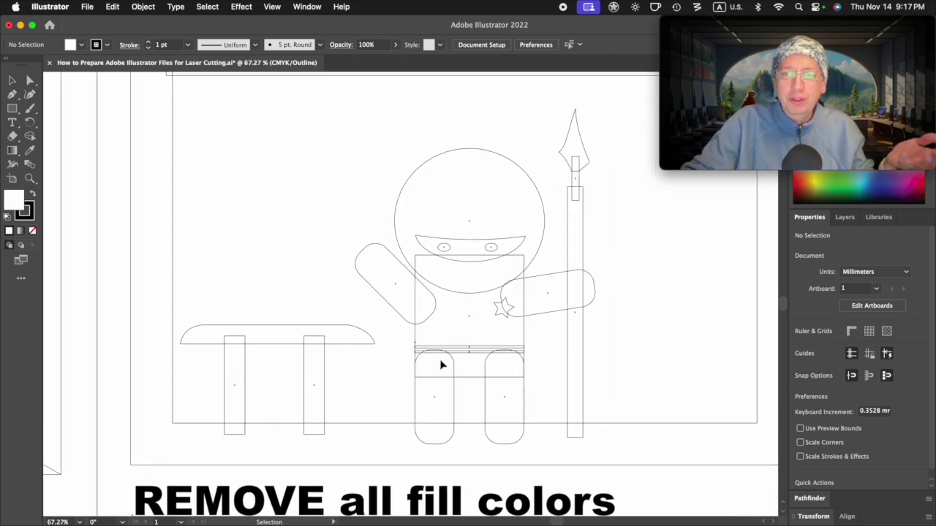
pyautogui.scroll(-1, 440, 363)
pyautogui.scroll(-2, 440, 363)
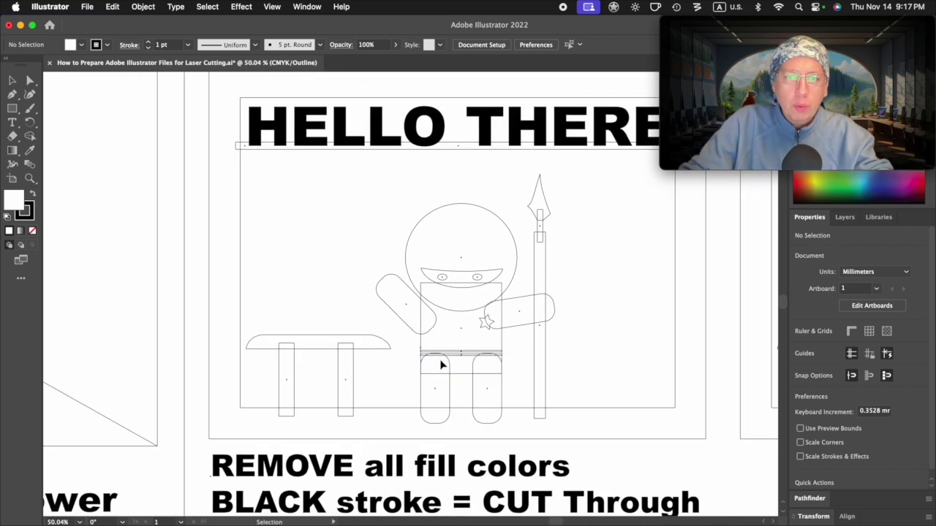
pyautogui.hscroll(3, 441, 365)
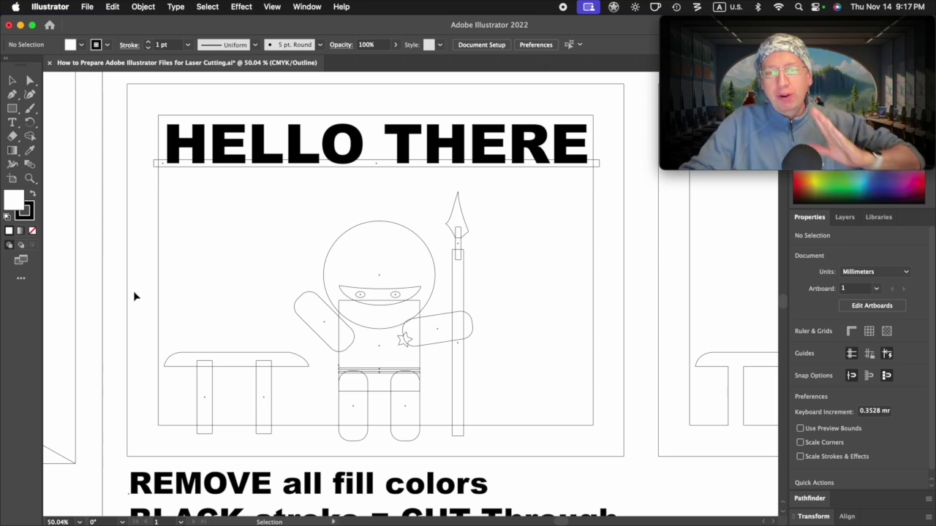
pyautogui.scroll(-6, 134, 297)
pyautogui.scroll(-2, 134, 296)
# Step: Return to Preview mode with Cmd+Y and pan back to the HELLO THERE ninja artboard
pyautogui.press('super+y')
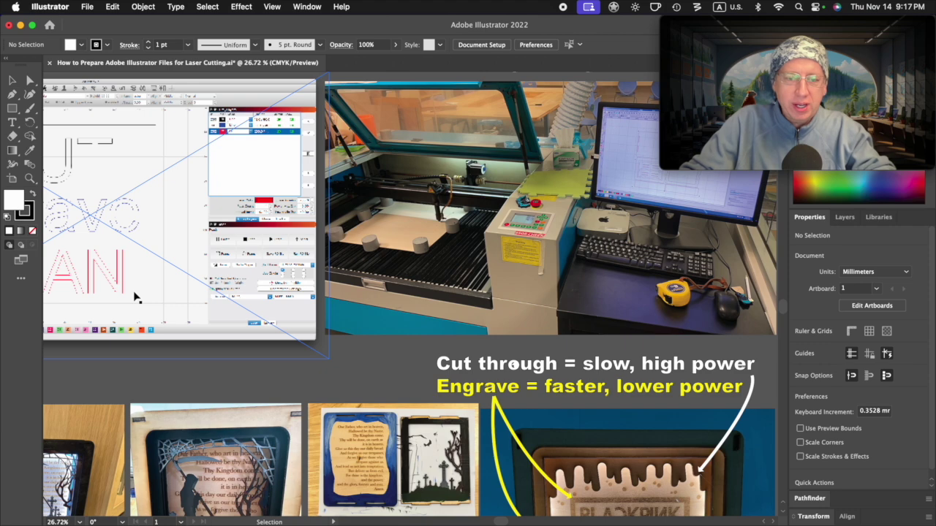
pyautogui.scroll(-5, 134, 296)
pyautogui.scroll(5, 142, 299)
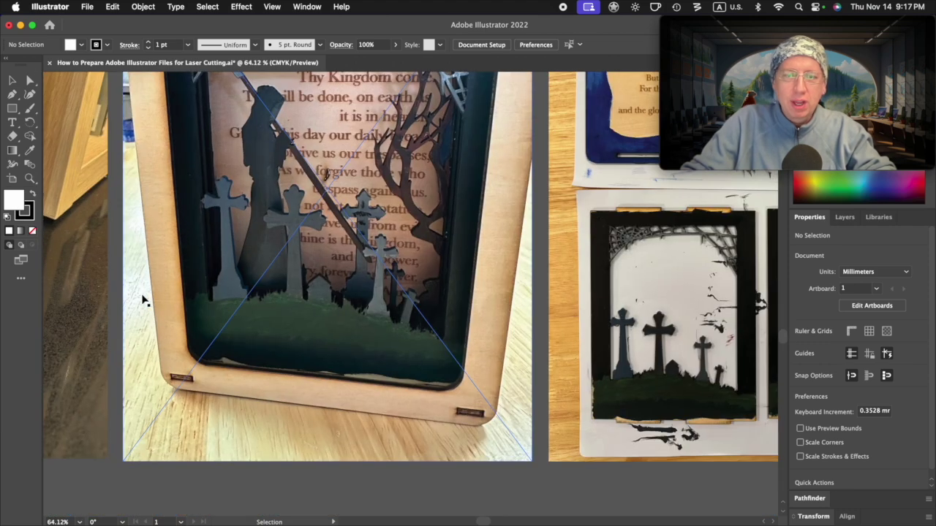
pyautogui.hscroll(10, 416, 307)
pyautogui.scroll(3, 424, 261)
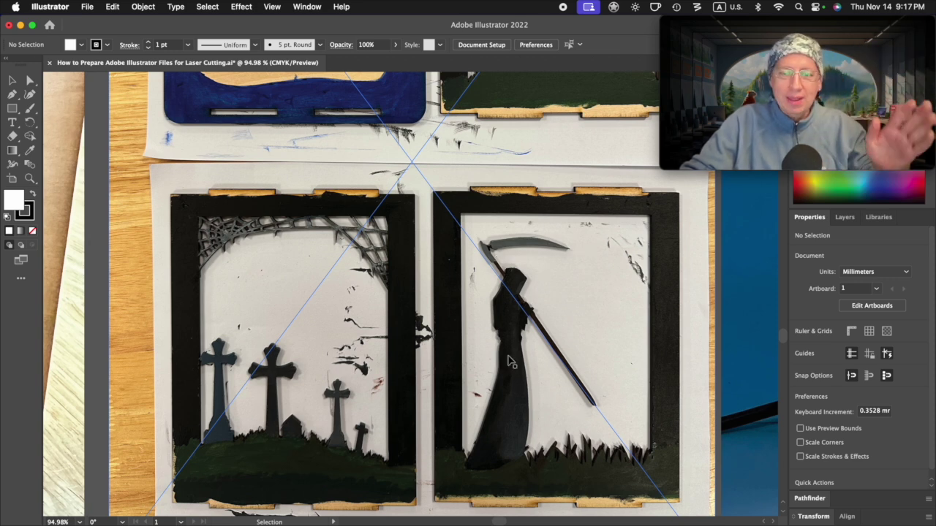
pyautogui.hscroll(10, 569, 446)
pyautogui.scroll(8, 569, 446)
pyautogui.hscroll(5, 568, 446)
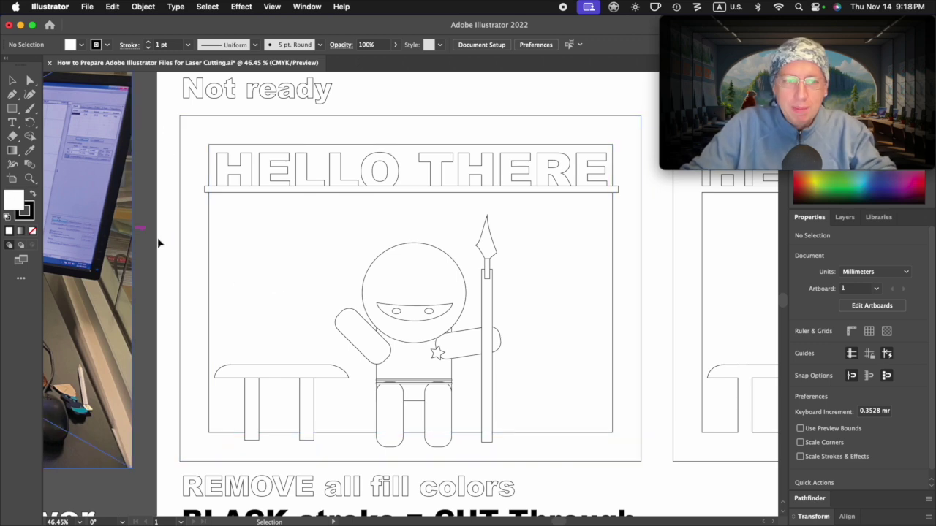
# Step: Remove the fill from all the ninja sign artwork
pyautogui.moveTo(220, 268); pyautogui.dragTo(605, 439)
pyautogui.click(32, 232)
pyautogui.click(357, 298)
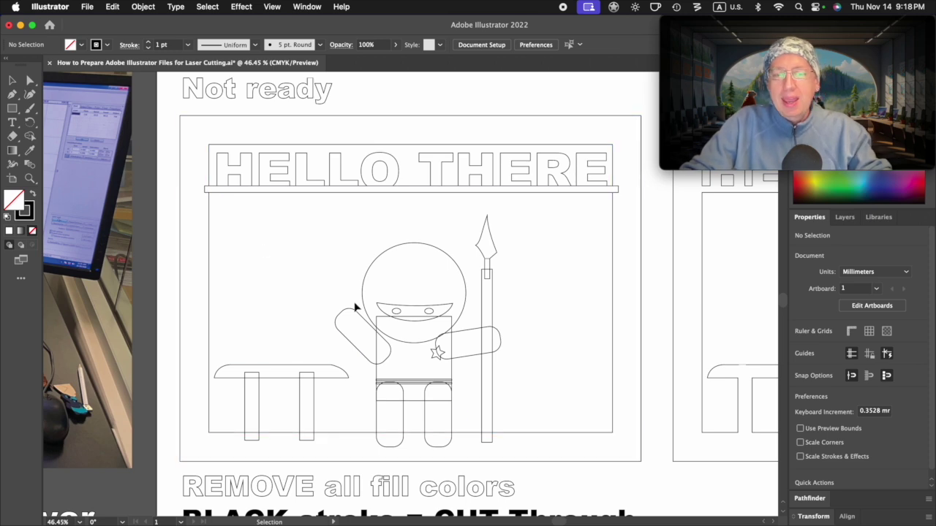
pyautogui.scroll(3, 438, 404)
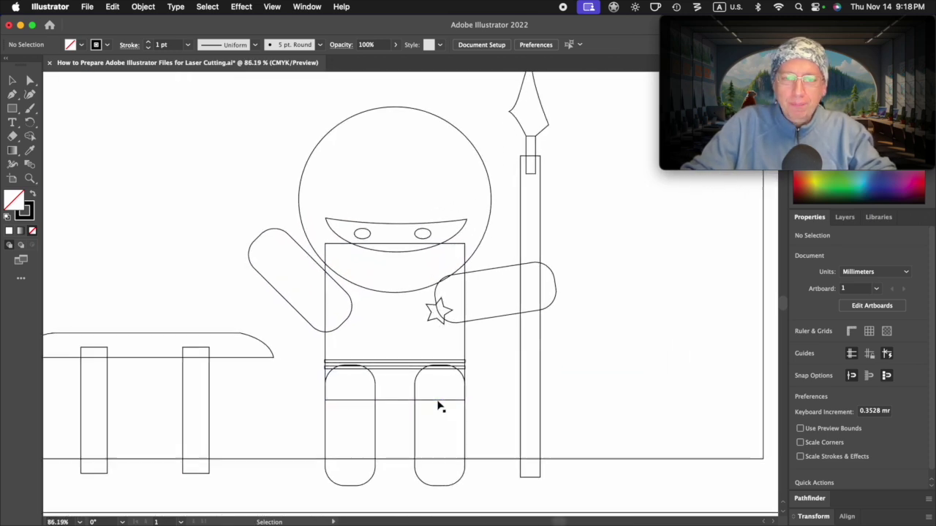
pyautogui.scroll(-1, 439, 405)
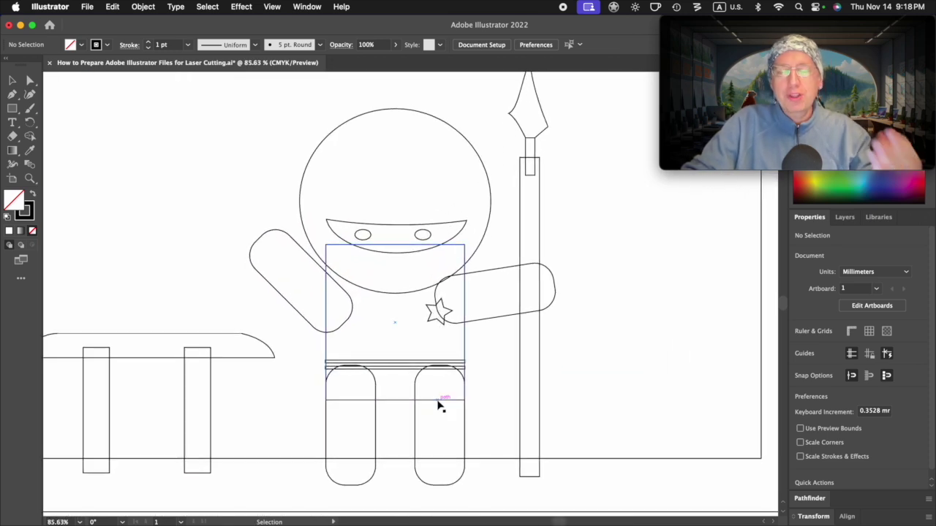
# Step: Select the ninja's mask, eyes, star and belt lines and move them to the right of the figure
pyautogui.click(362, 234)
pyautogui.keyDown('shift'); pyautogui.click(423, 232); pyautogui.keyUp('shift')
pyautogui.keyDown('shift'); pyautogui.click(435, 310); pyautogui.keyUp('shift')
pyautogui.keyDown('shift'); pyautogui.click(407, 366); pyautogui.keyUp('shift')
pyautogui.keyDown('shift'); pyautogui.click(408, 364); pyautogui.keyUp('shift')
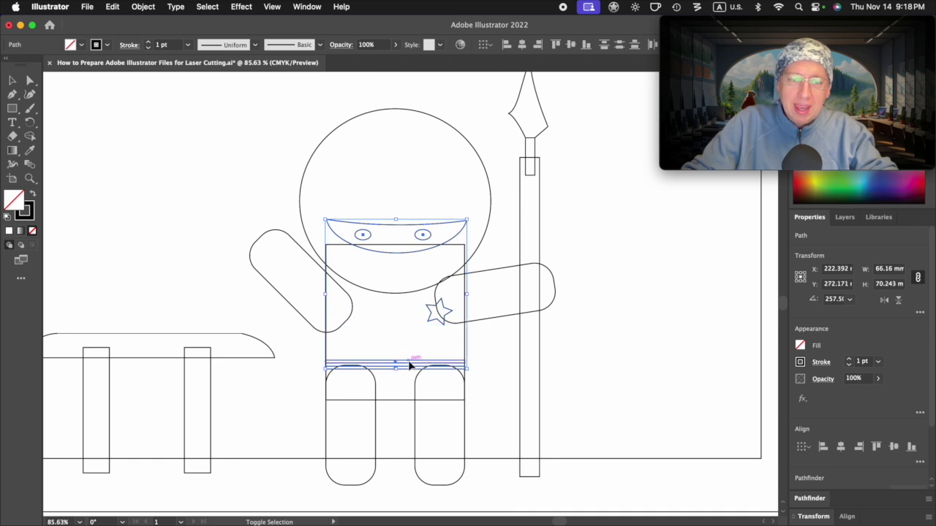
pyautogui.moveTo(409, 366); pyautogui.dragTo(671, 373)
# Step: Give those details a red stroke with no fill
pyautogui.scroll(-3, 671, 373)
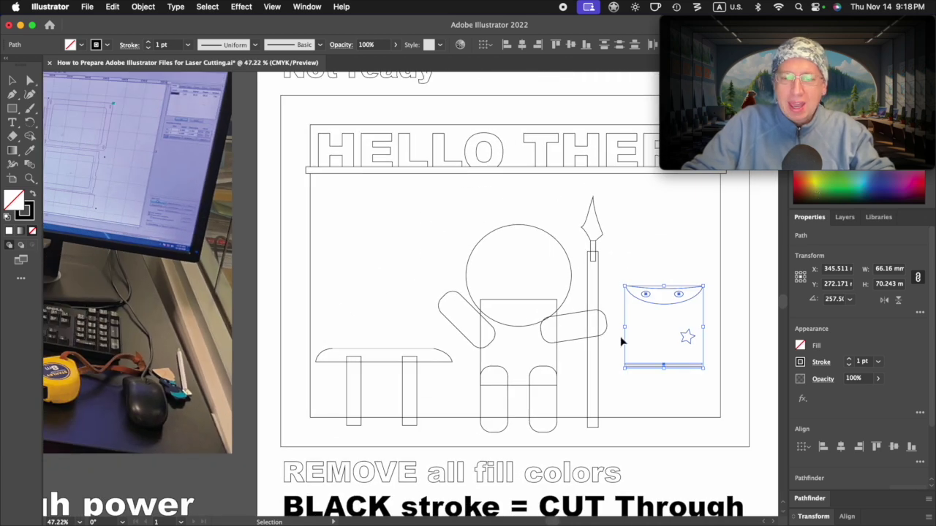
pyautogui.scroll(-5, 622, 341)
pyautogui.scroll(4, 621, 338)
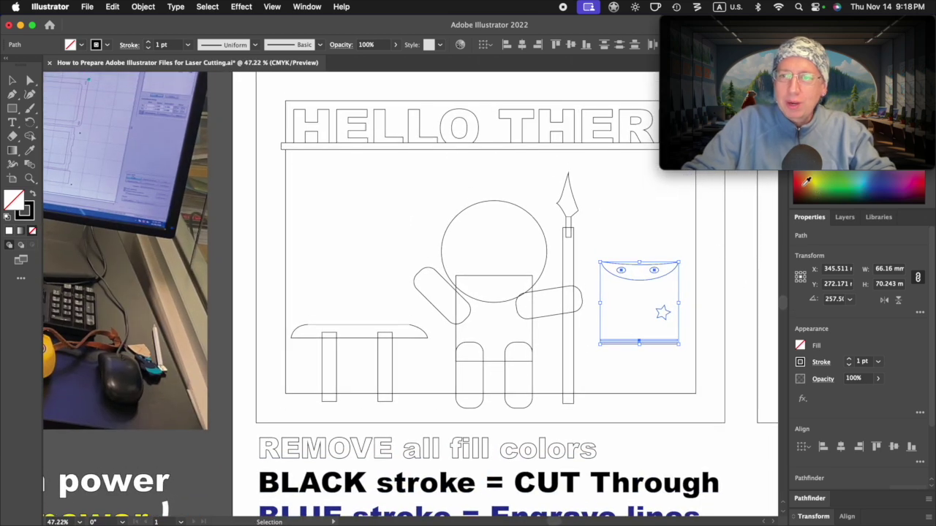
pyautogui.click(807, 180)
pyautogui.click(32, 195)
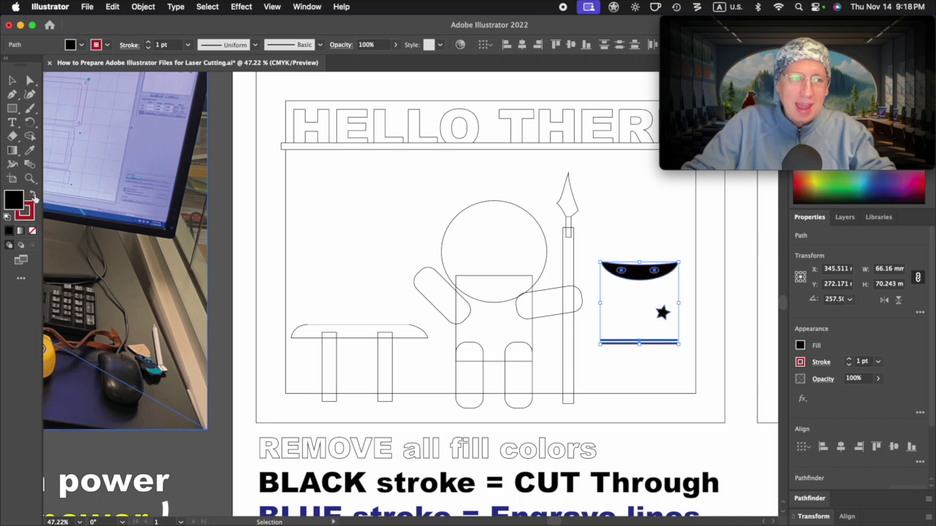
pyautogui.click(32, 231)
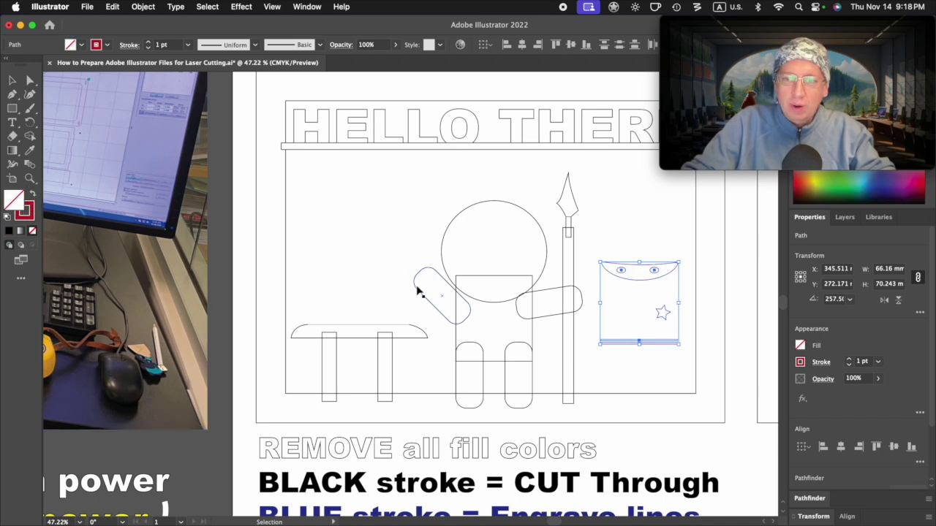
pyautogui.click(720, 280)
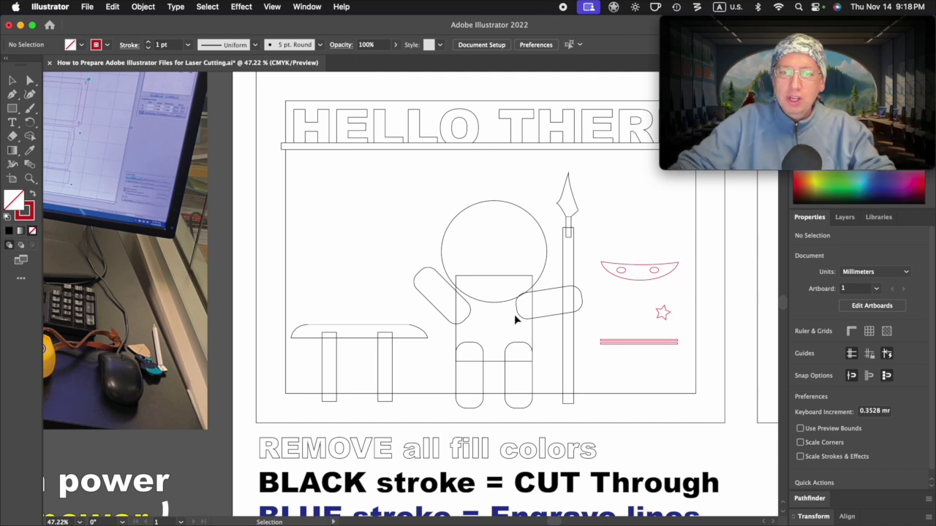
# Step: Unite the ninja, spear and table, then unite them with the outer sign frame
pyautogui.moveTo(312, 189); pyautogui.dragTo(591, 383)
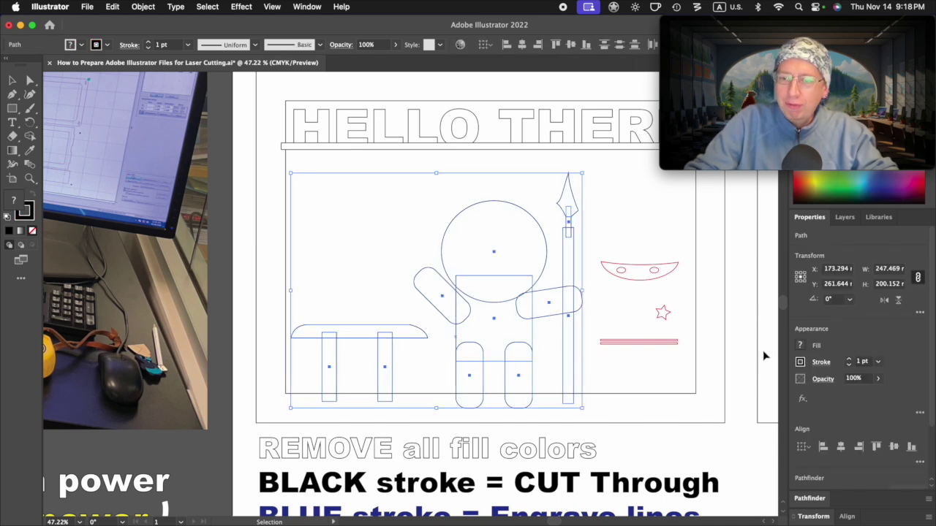
pyautogui.scroll(-3, 813, 482)
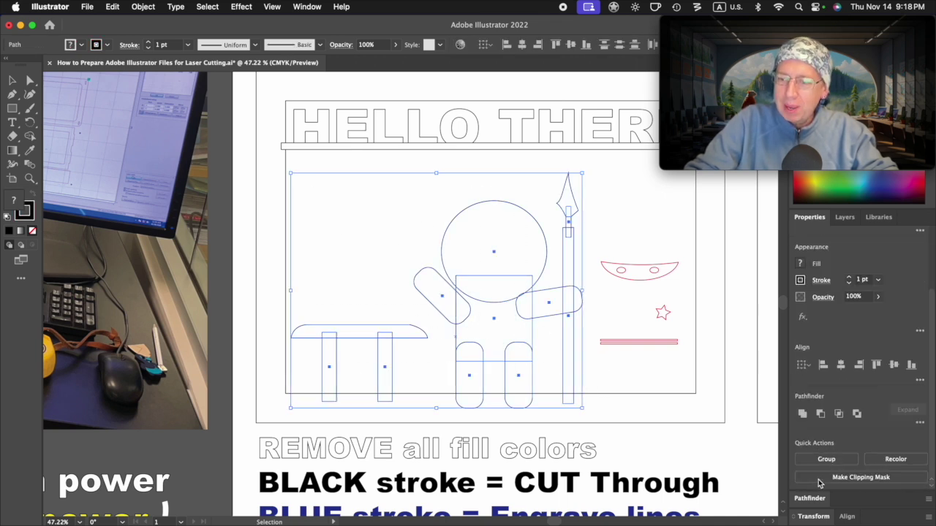
pyautogui.click(802, 414)
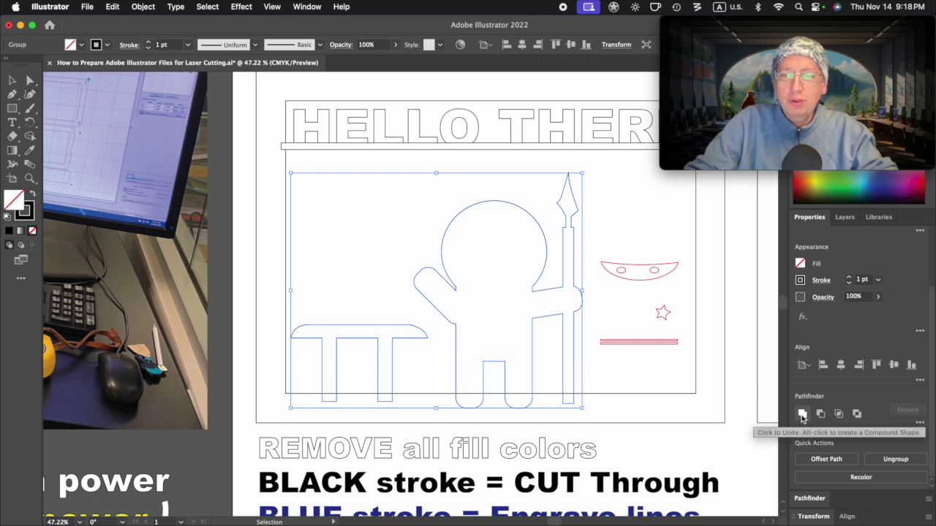
pyautogui.keyDown('shift'); pyautogui.click(339, 395); pyautogui.keyUp('shift')
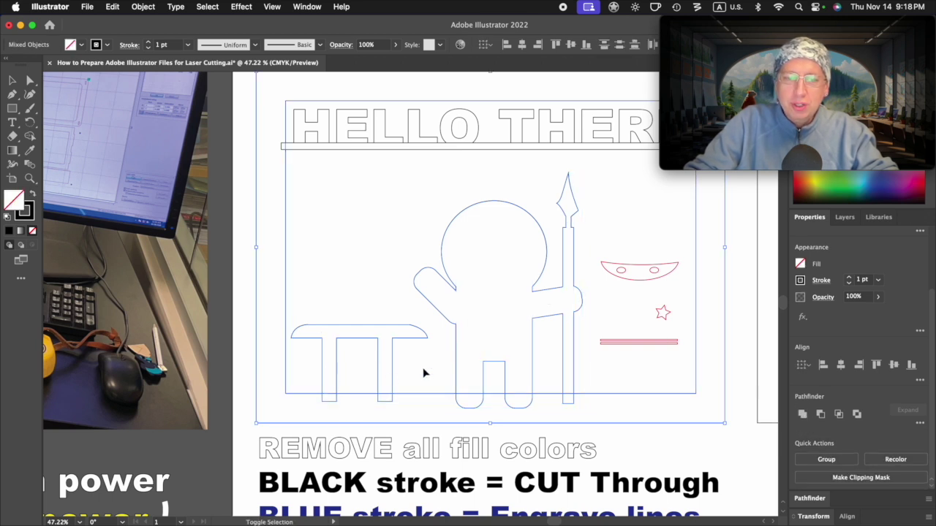
pyautogui.click(808, 417)
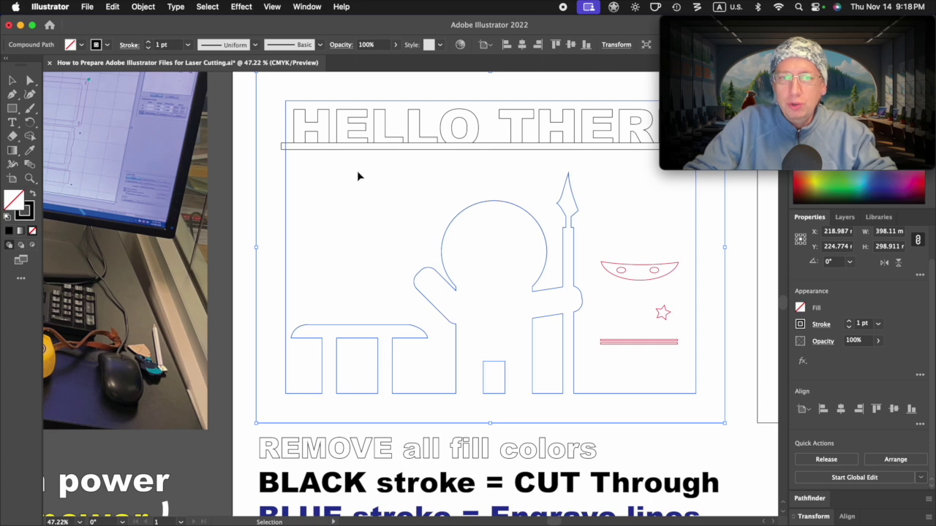
# Step: Add the line under HELLO THERE to the merged outline and check the result in Preview
pyautogui.keyDown('shift'); pyautogui.click(388, 146); pyautogui.keyUp('shift')
pyautogui.hscroll(4, 391, 163)
pyautogui.scroll(3, 390, 163)
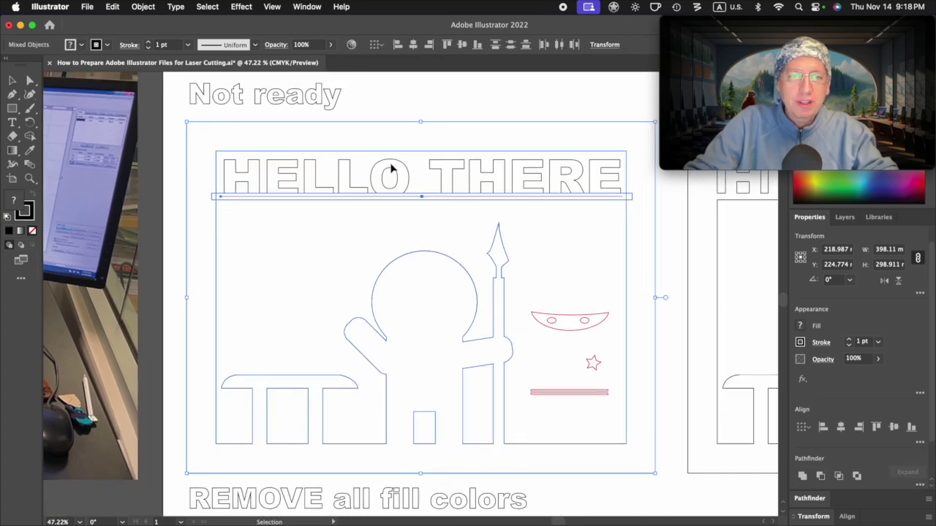
pyautogui.click(29, 136)
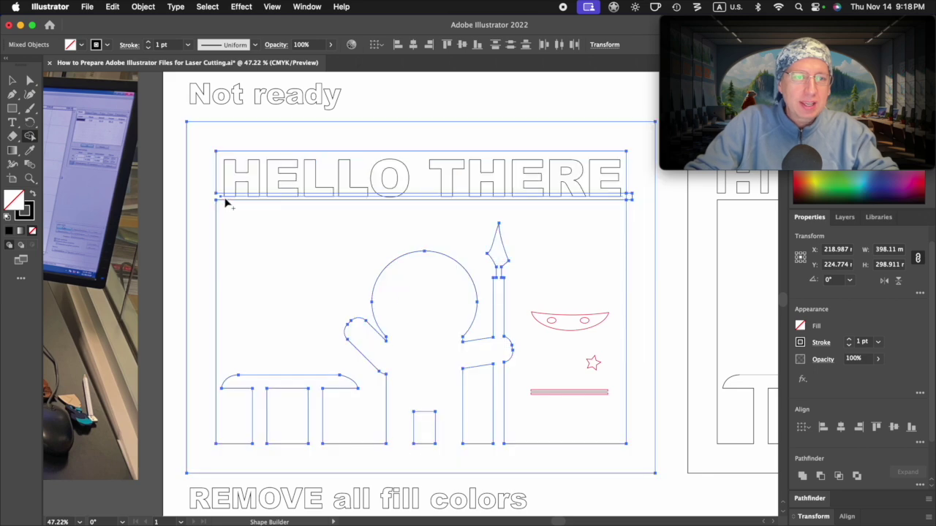
pyautogui.press('super+y')
pyautogui.press('super+y')
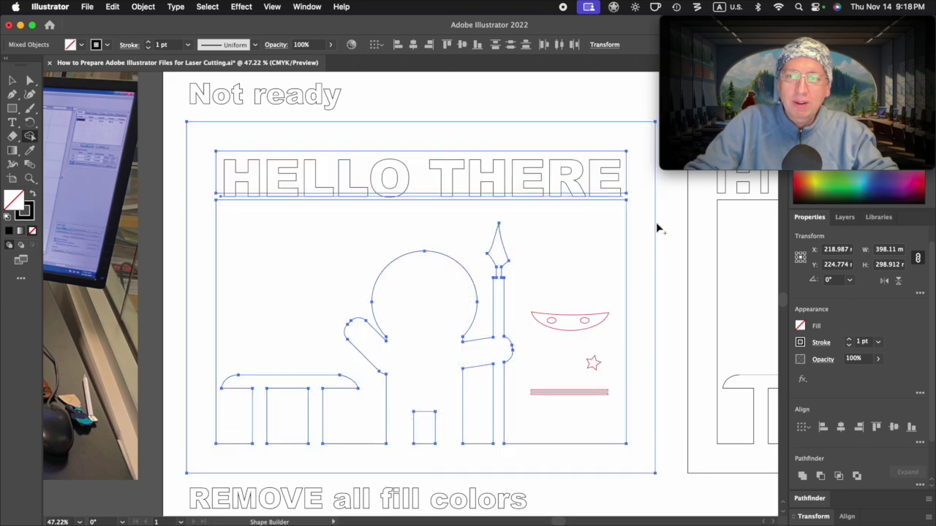
pyautogui.press('v')
pyautogui.click(324, 255)
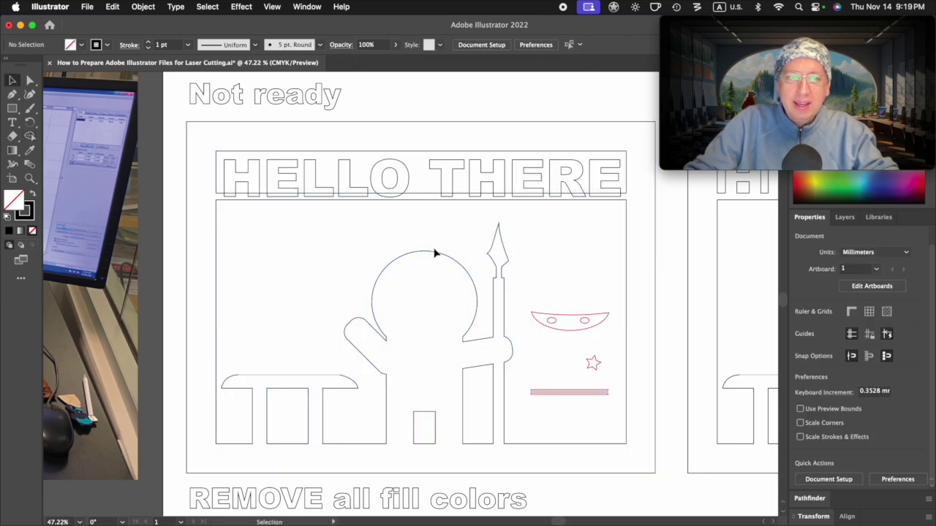
pyautogui.click(437, 257)
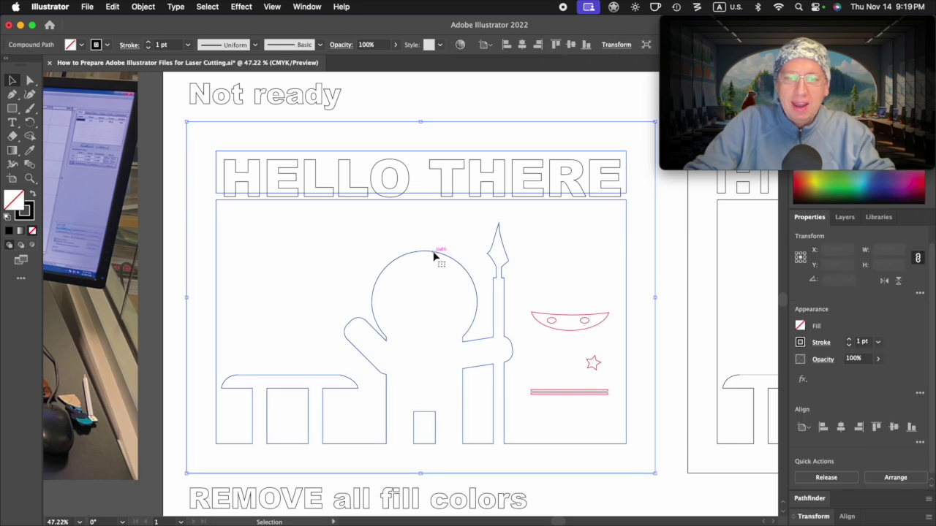
# Step: Move the red mask, star and belt details back onto the ninja
pyautogui.moveTo(514, 293); pyautogui.dragTo(617, 414)
pyautogui.click(595, 370)
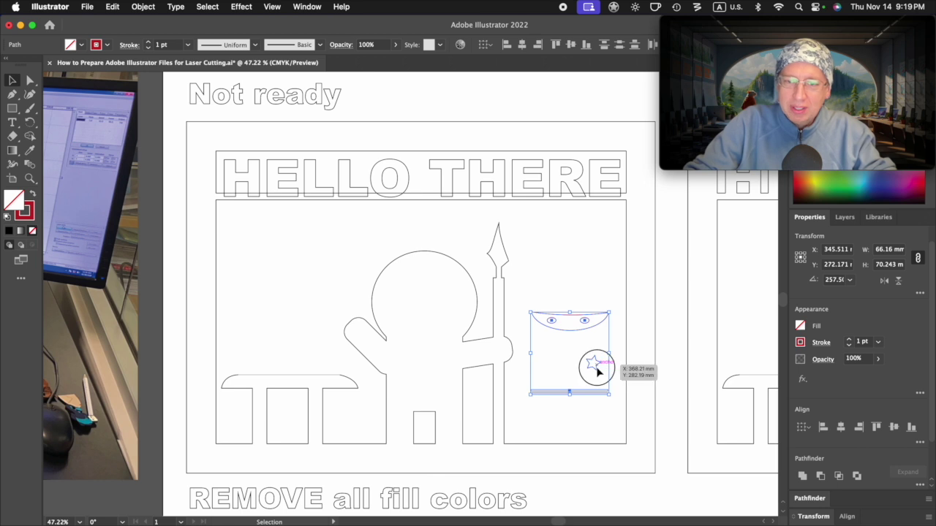
pyautogui.moveTo(596, 370); pyautogui.dragTo(453, 366)
# Step: Convert the HELLO THERE text to outlines with Type > Create Outlines
pyautogui.click(541, 358)
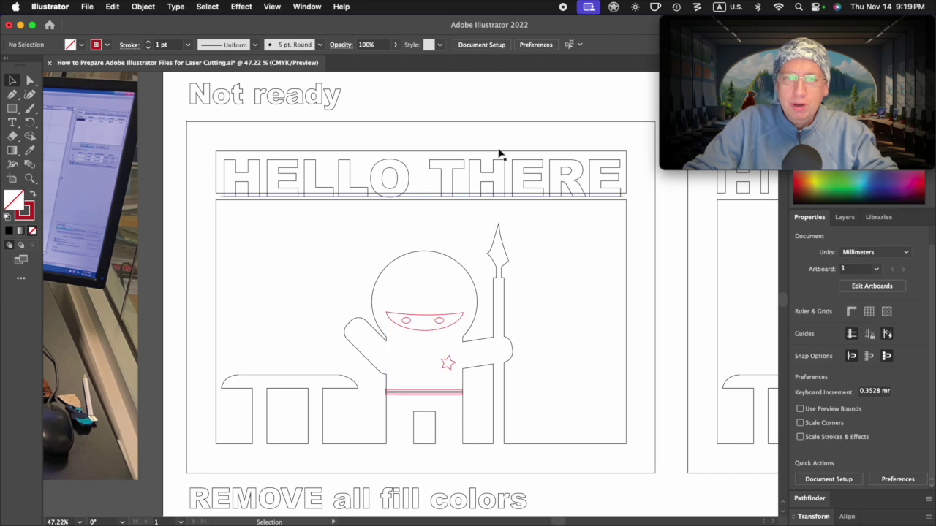
pyautogui.click(245, 187)
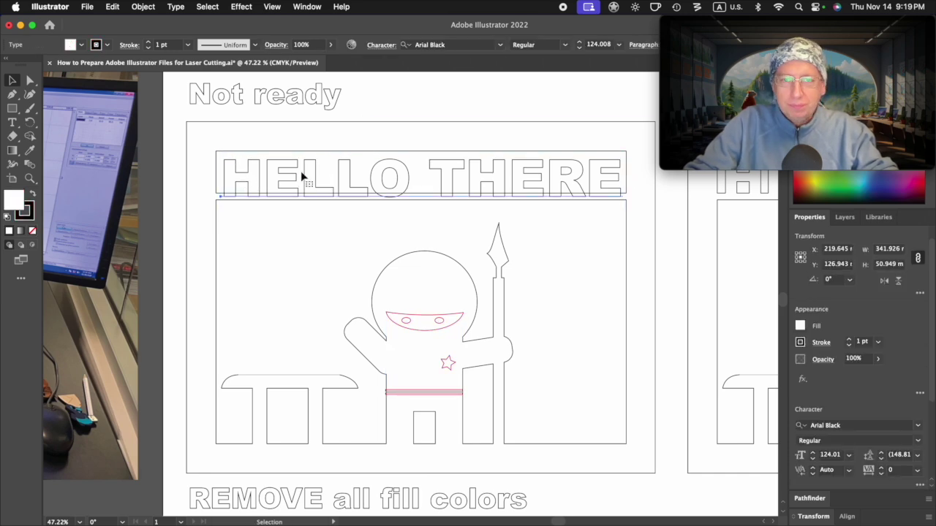
pyautogui.press('super+y')
pyautogui.press('super+y')
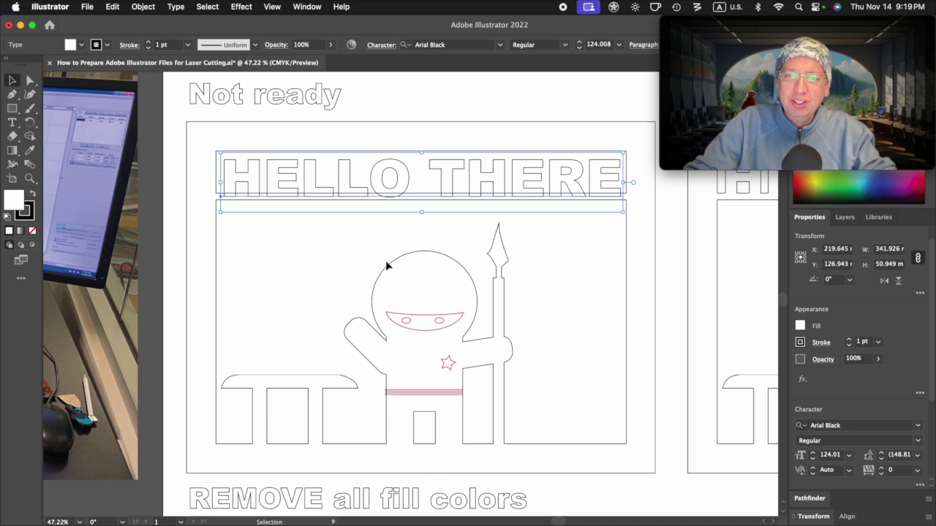
pyautogui.click(394, 234)
pyautogui.click(410, 176)
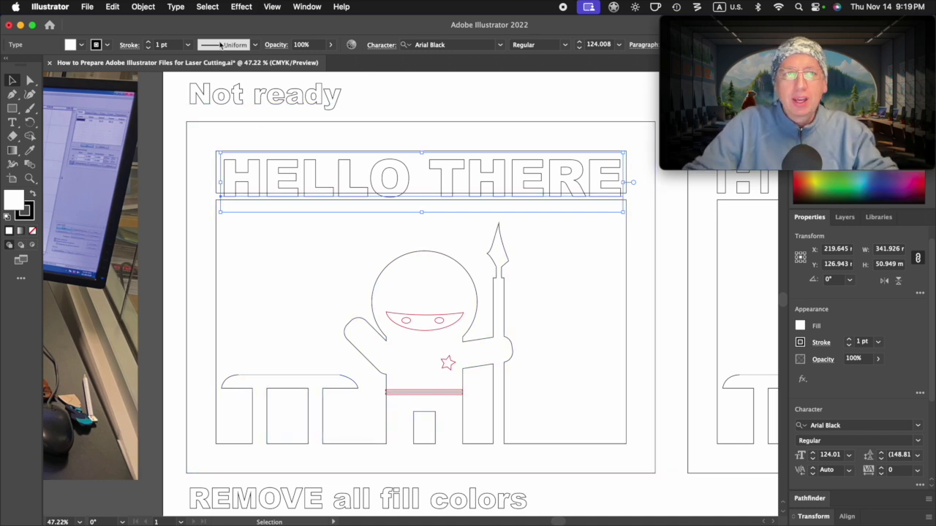
pyautogui.click(207, 7)
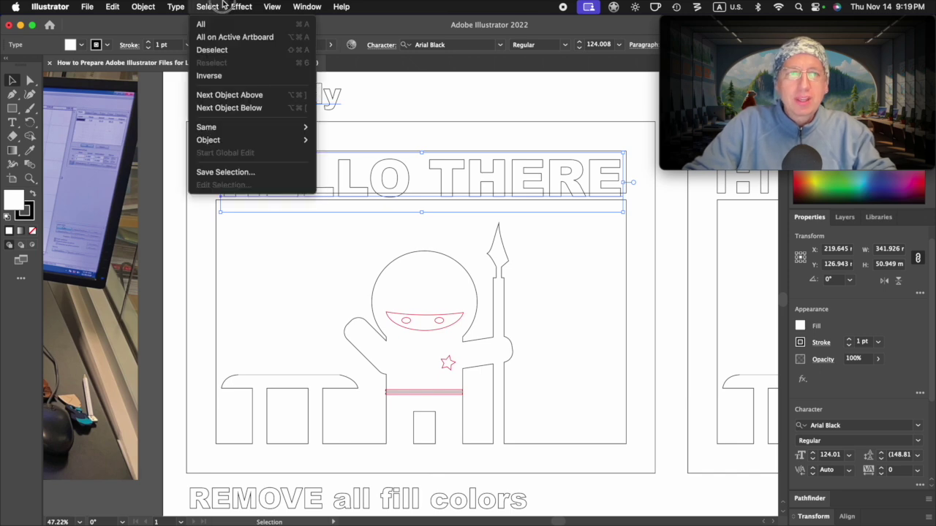
pyautogui.moveTo(175, 6)
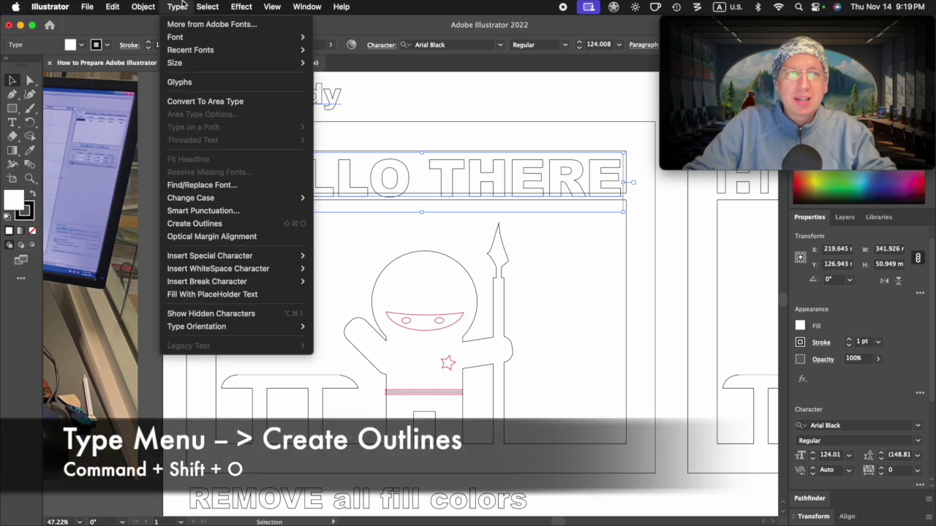
pyautogui.click(203, 224)
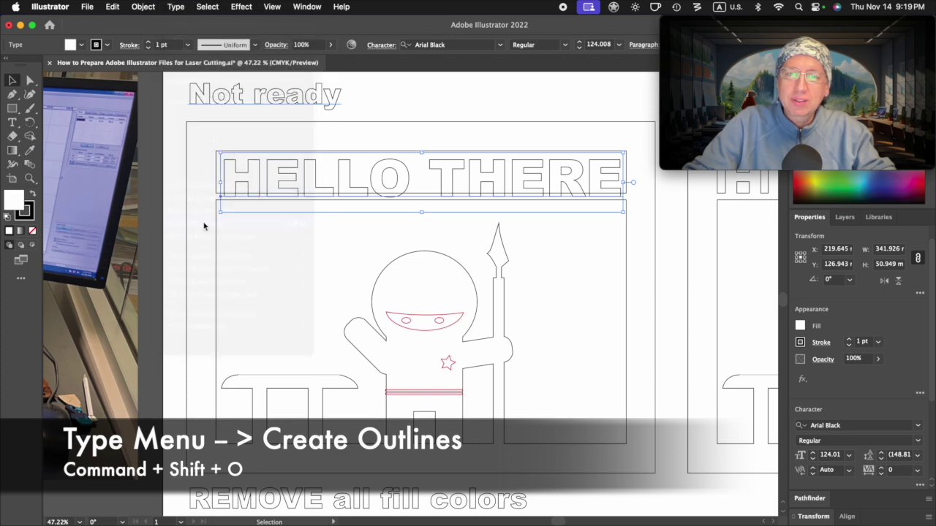
# Step: Undo the accidental anchor drag on the letter H and select the whole outlined lettering group
pyautogui.press('a')
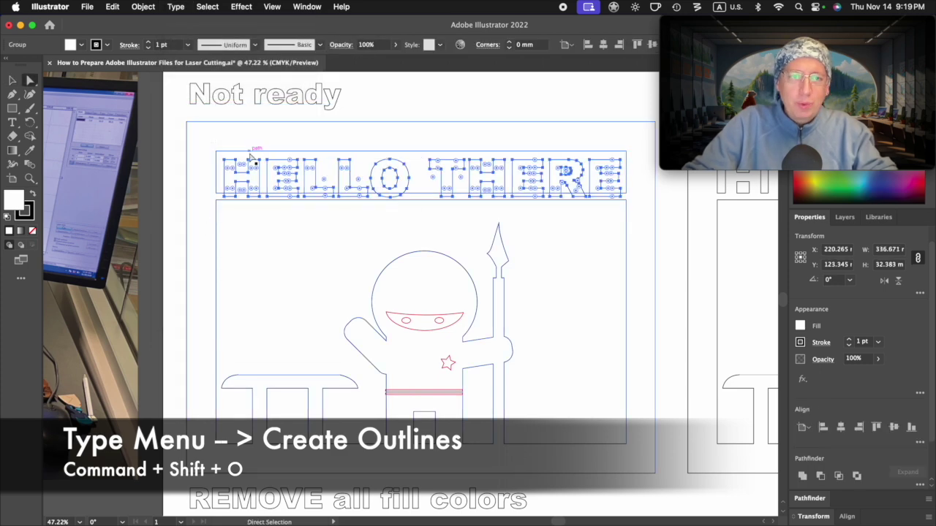
pyautogui.scroll(5, 250, 154)
pyautogui.moveTo(186, 172); pyautogui.dragTo(212, 108)
pyautogui.press('cmd+z')
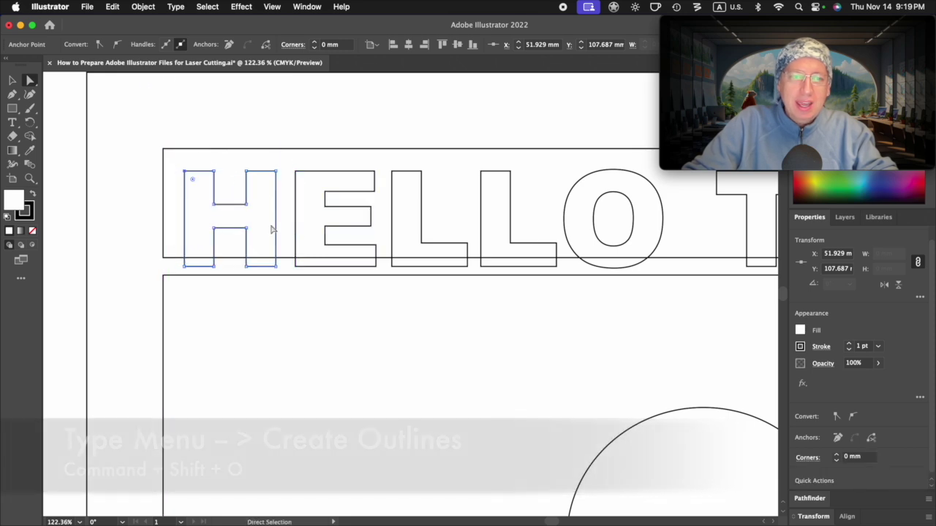
pyautogui.click(278, 297)
pyautogui.click(315, 223)
pyautogui.press('v')
pyautogui.click(316, 223)
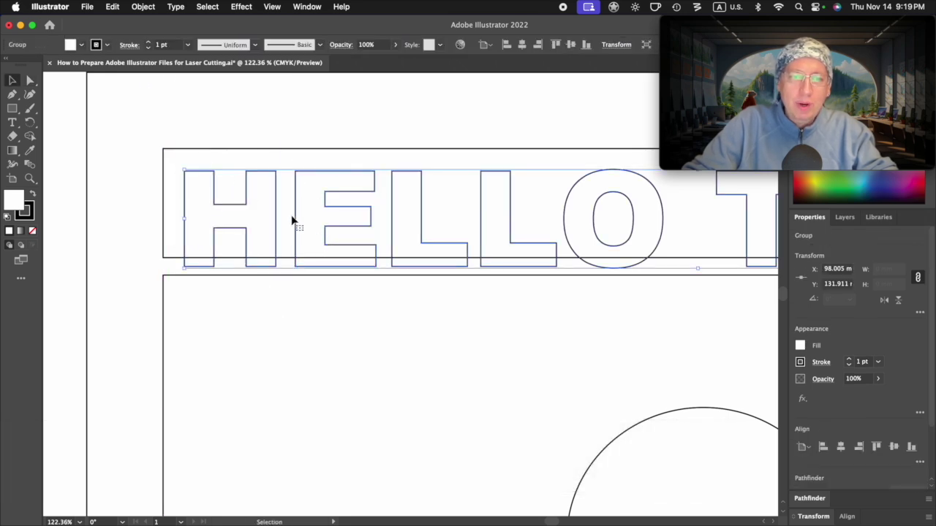
pyautogui.scroll(-4, 365, 244)
pyautogui.hscroll(2, 366, 245)
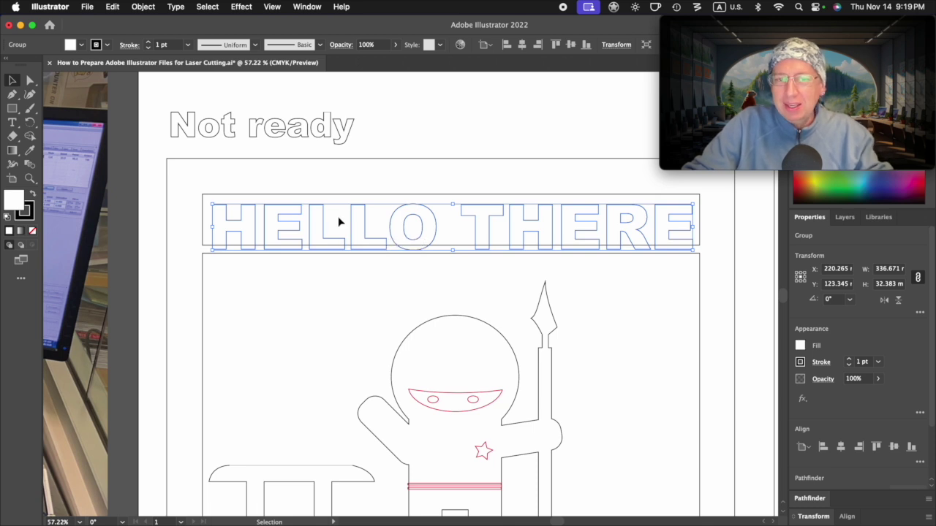
# Step: Unite the HELLO THERE letters with the surrounding frame using Pathfinder Unite
pyautogui.keyDown('shift'); pyautogui.click(201, 232); pyautogui.keyUp('shift')
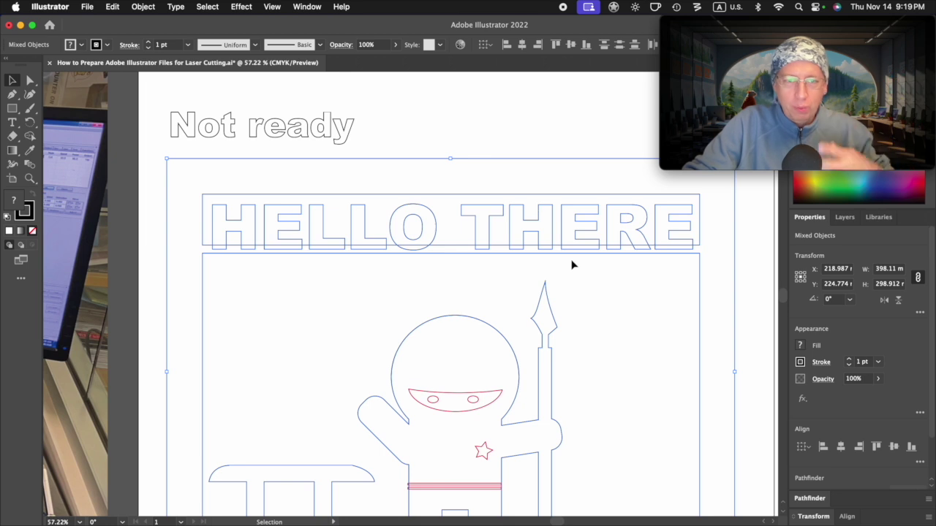
pyautogui.scroll(-2, 809, 477)
pyautogui.click(802, 432)
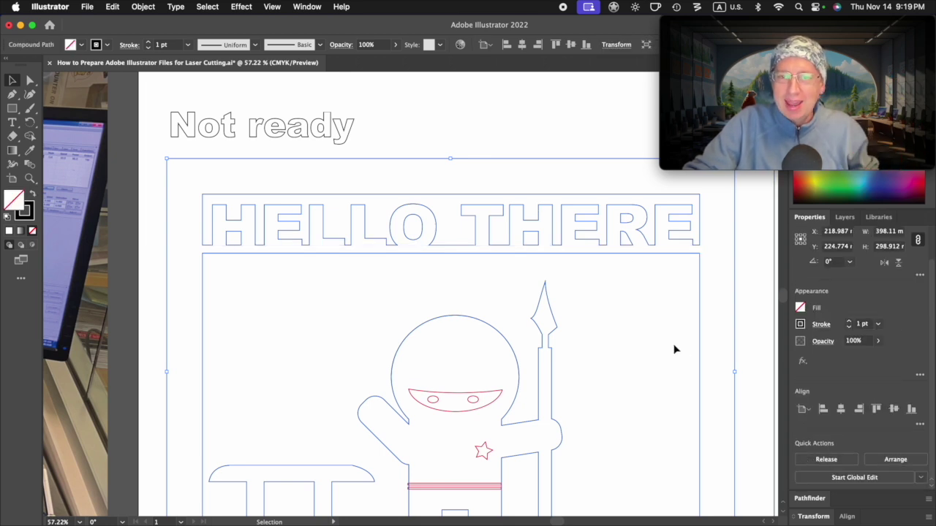
pyautogui.click(627, 347)
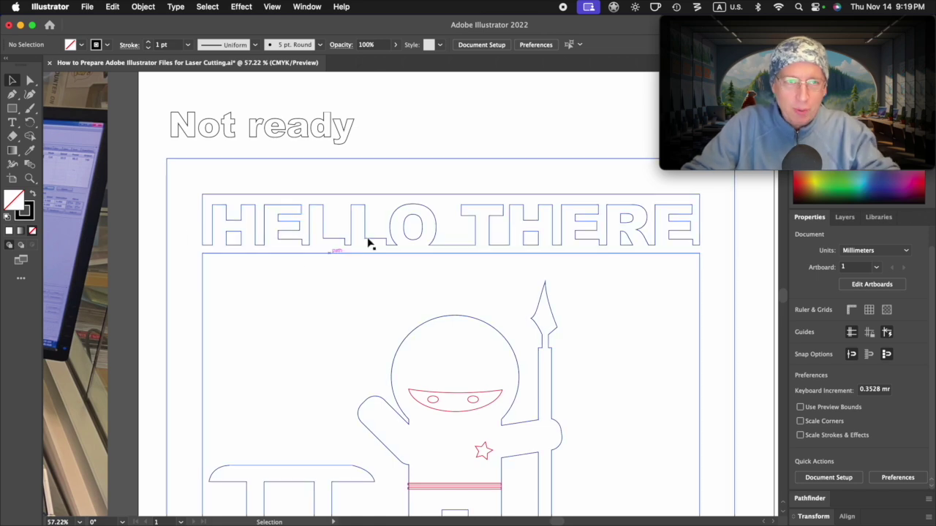
# Step: Check the united cut outline in Outline view, then return to Preview
pyautogui.click(272, 7)
pyautogui.click(280, 38)
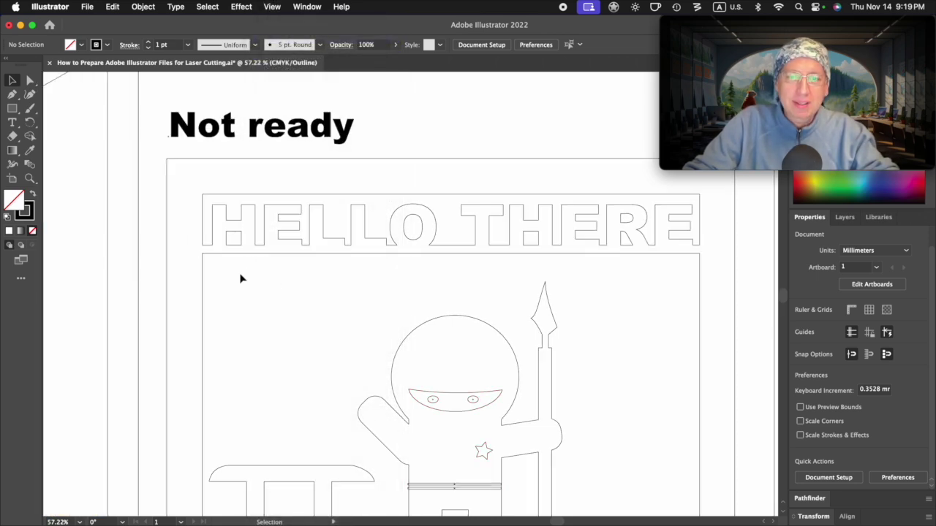
pyautogui.scroll(-6, 608, 403)
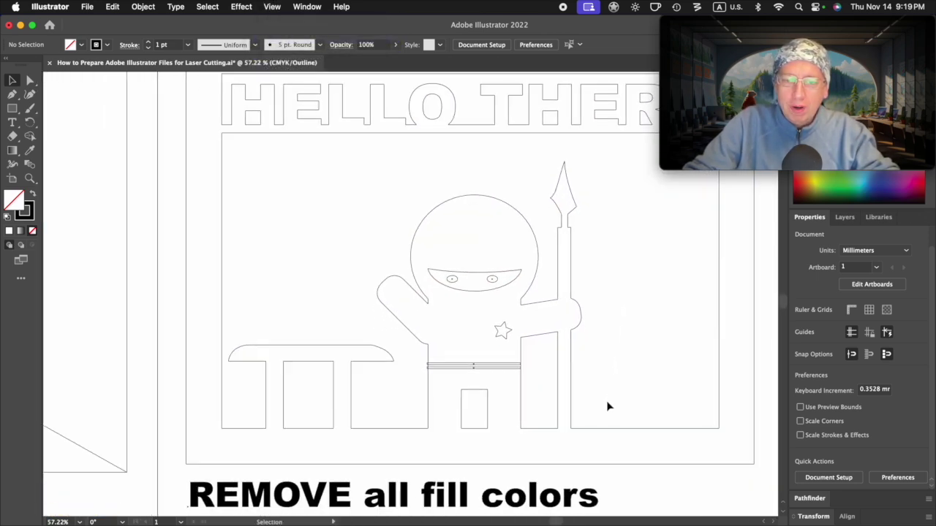
pyautogui.scroll(4, 608, 407)
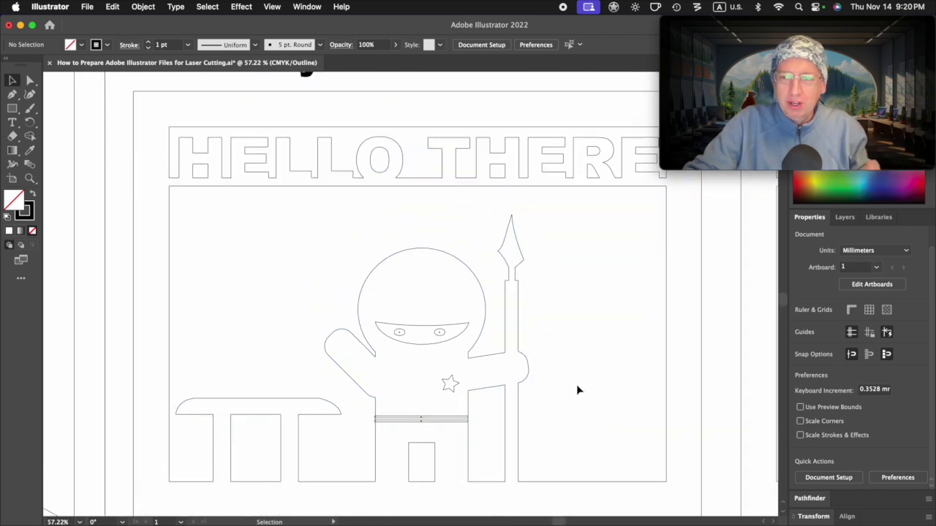
pyautogui.click(320, 6)
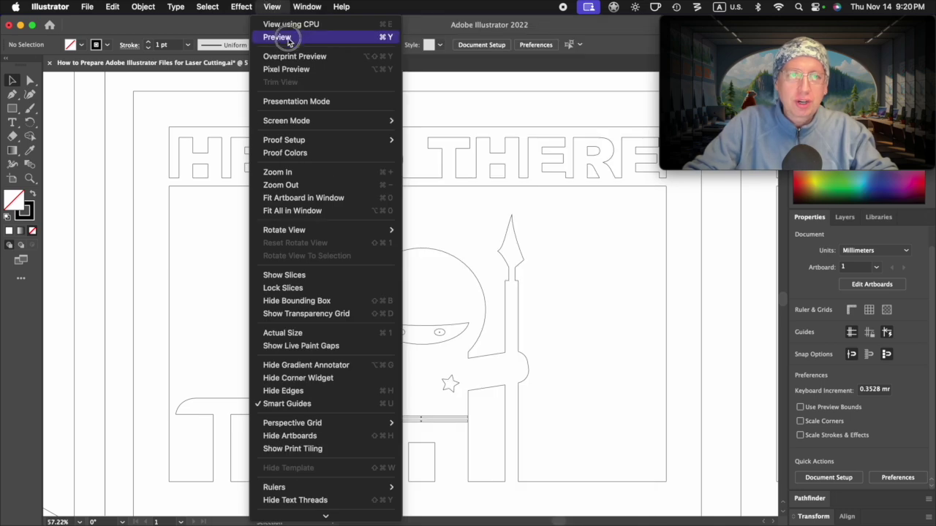
pyautogui.click(282, 36)
# Step: Undo the recent edits to restore the Not ready sign's original brown fills, then select its artwork
pyautogui.scroll(-2, 256, 212)
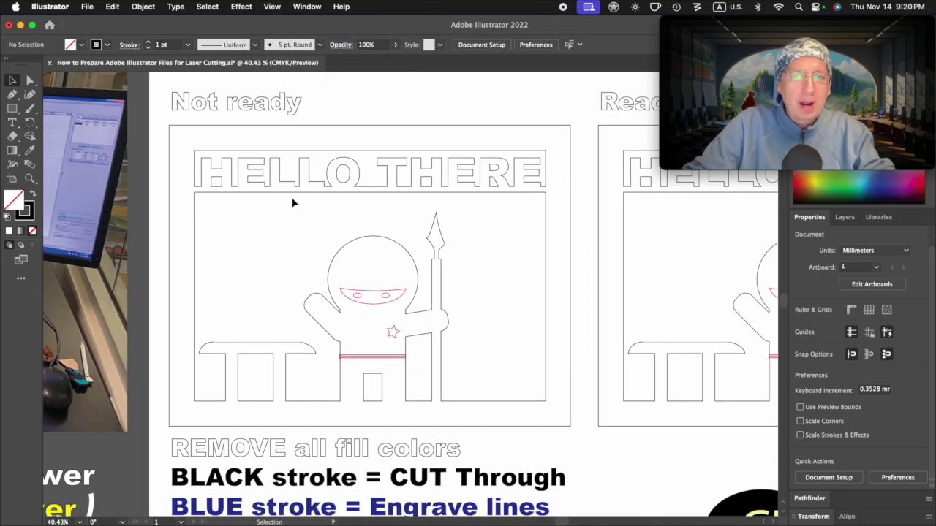
pyautogui.hscroll(10, 293, 202)
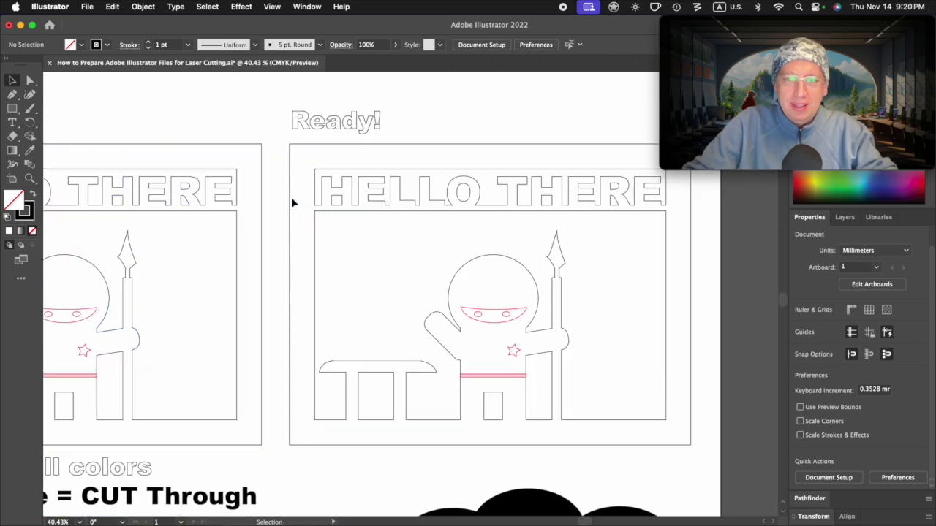
pyautogui.hscroll(-10, 292, 203)
pyautogui.click(294, 205)
pyautogui.press('a')
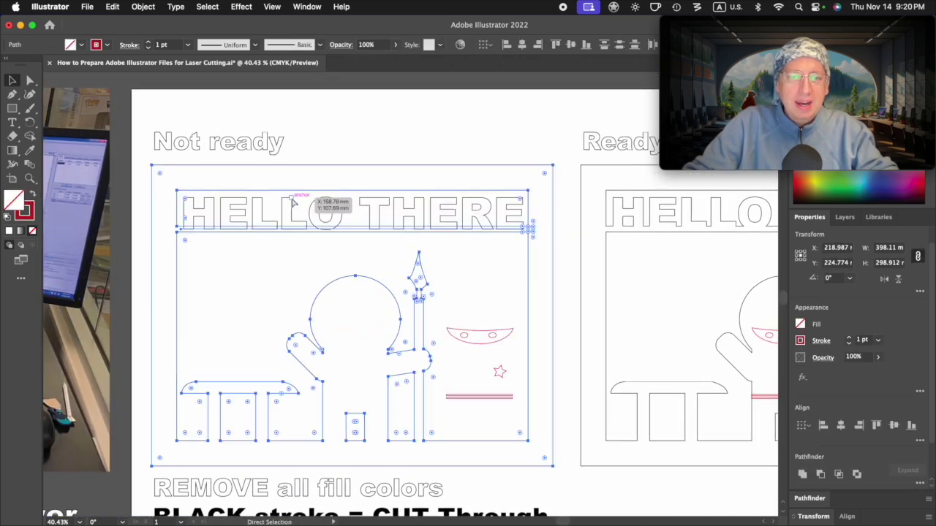
pyautogui.hotkey('ctrl', 'z')
pyautogui.hotkey('ctrl', 'z')
pyautogui.hotkey('ctrl', 'z')
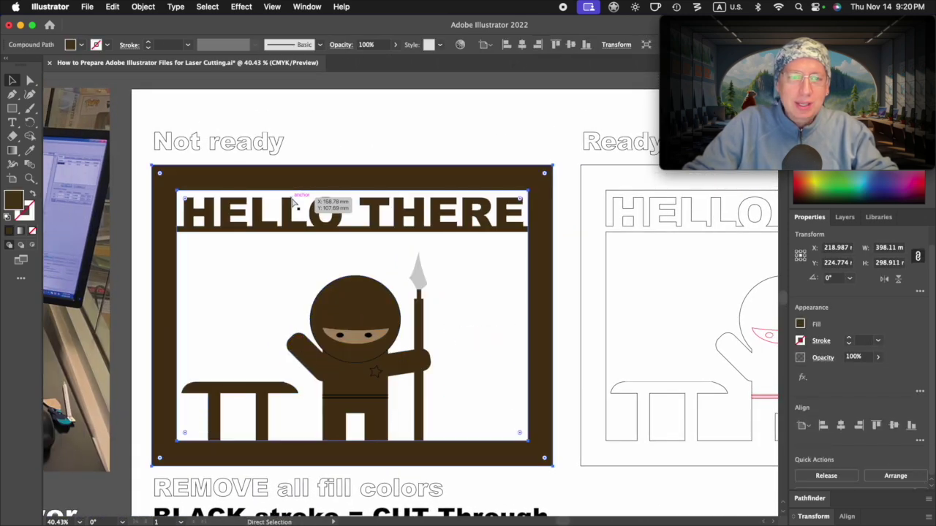
pyautogui.click(468, 150)
pyautogui.moveTo(141, 111); pyautogui.dragTo(560, 471)
# Step: Pan over to view the finished Ready! ninja with its black cut and red scan outlines
pyautogui.hscroll(10, 559, 470)
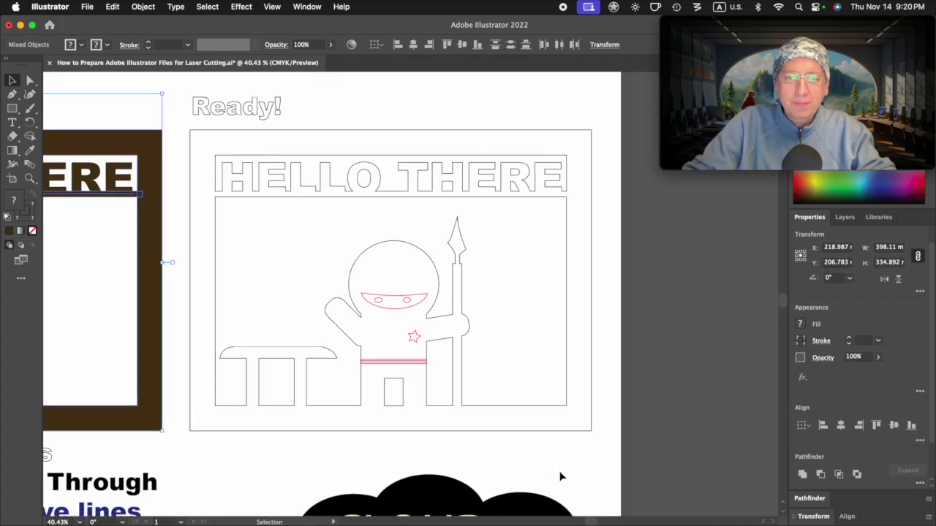
pyautogui.click(450, 333)
pyautogui.scroll(2, 485, 329)
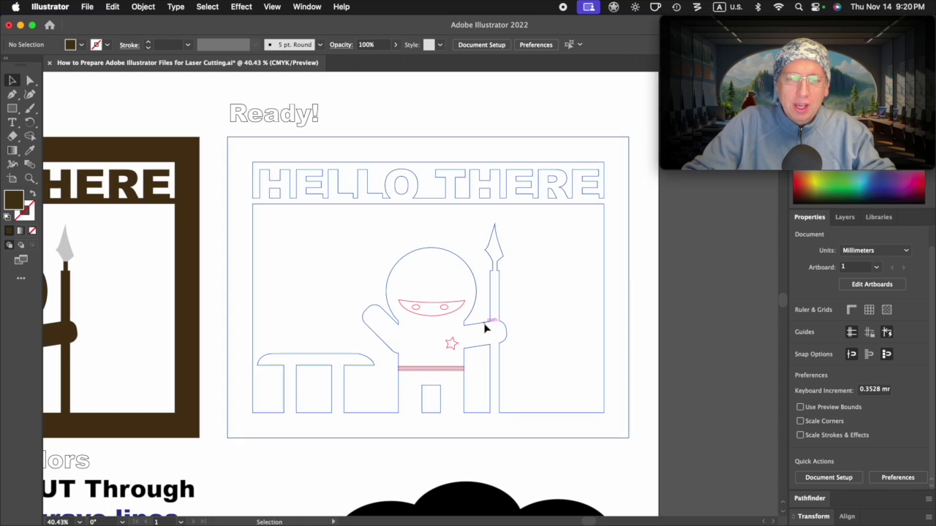
pyautogui.scroll(3, 426, 328)
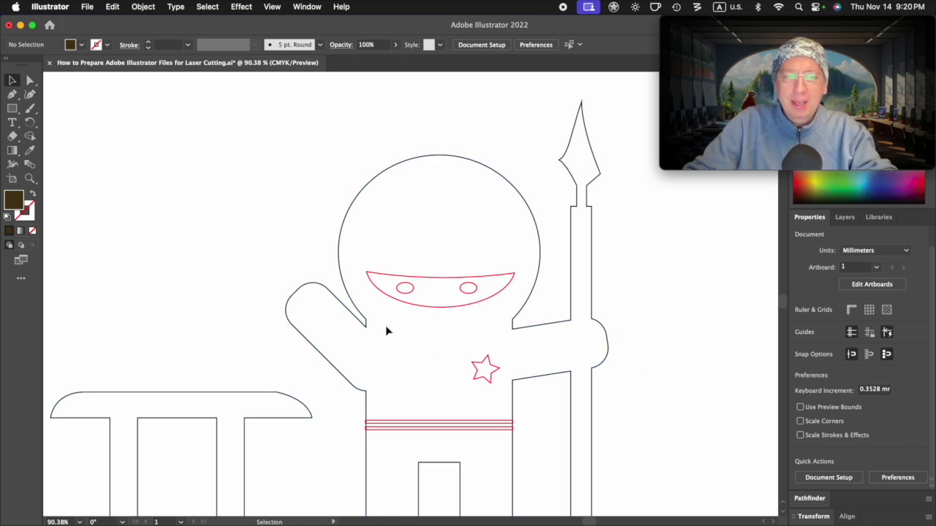
# Step: Draw an unfilled red curved engrave line under the mask, from the ninja's raised arm to the spear
pyautogui.press('/')
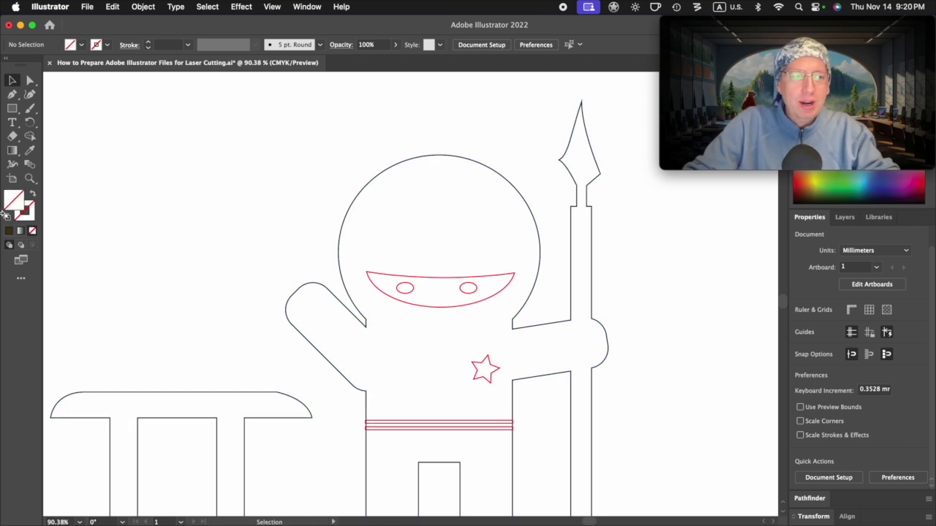
pyautogui.click(802, 176)
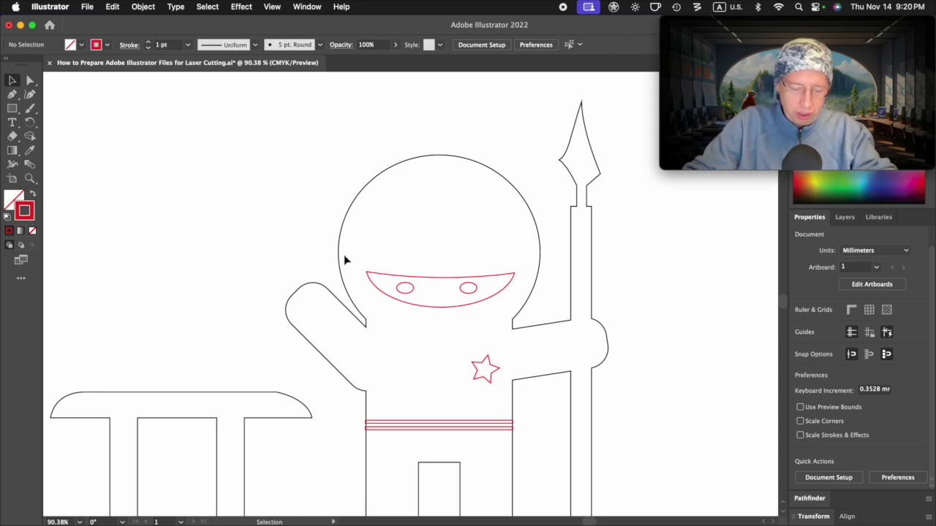
pyautogui.press('p')
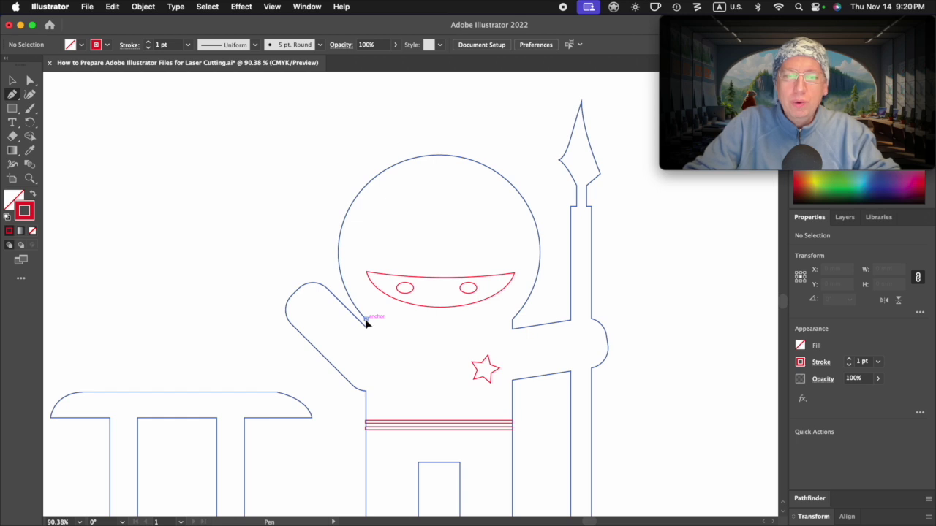
pyautogui.click(367, 324)
pyautogui.moveTo(513, 321); pyautogui.dragTo(602, 262)
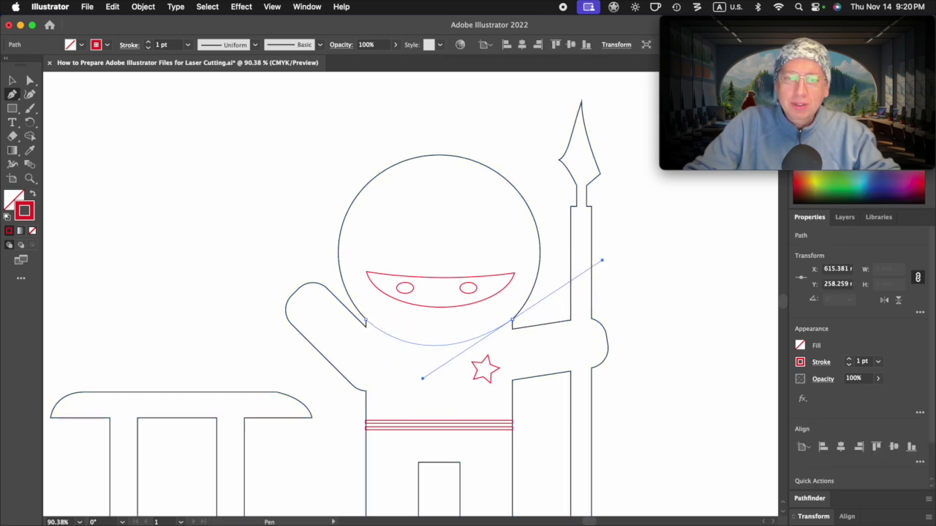
pyautogui.press('v')
pyautogui.click(668, 346)
pyautogui.scroll(-2, 668, 346)
pyautogui.scroll(-10, 668, 346)
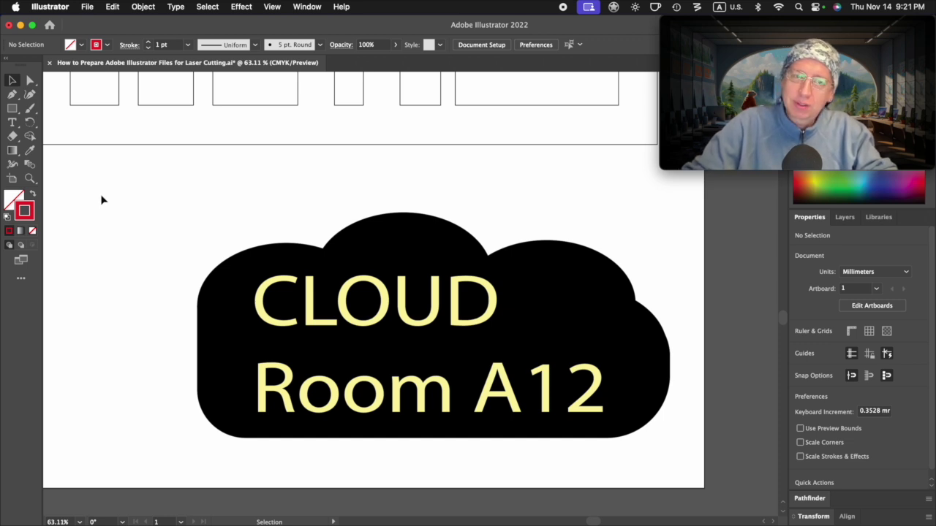
# Step: Switch to Outline view and drag the CLOUD Room A12 text down below the overlapping ellipses
pyautogui.click(272, 7)
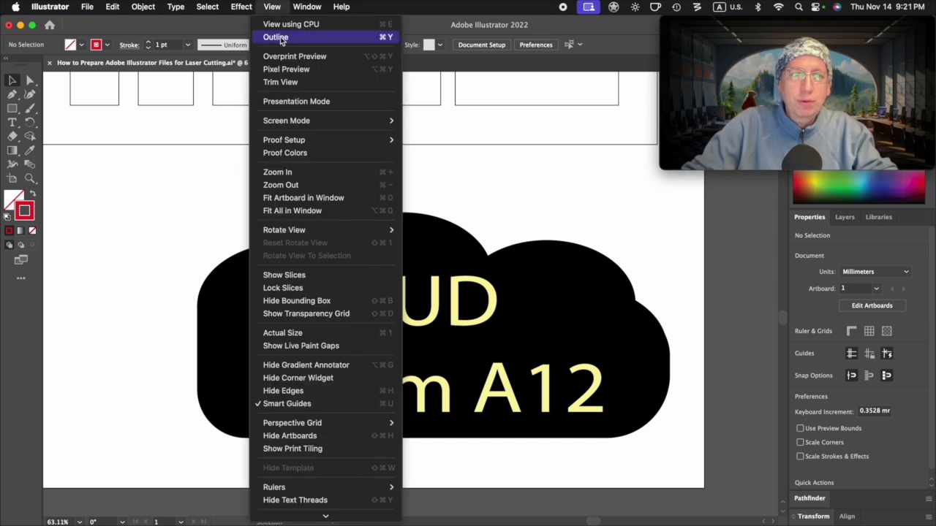
pyautogui.click(281, 37)
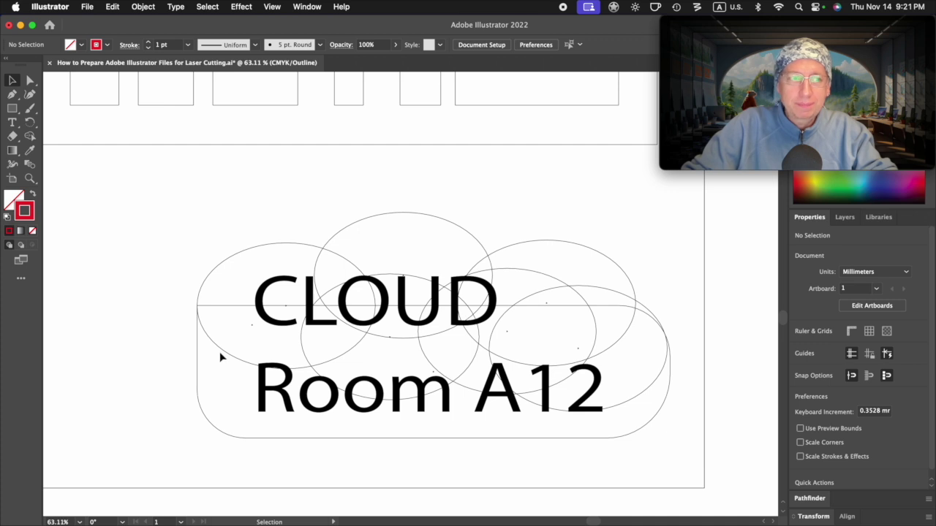
pyautogui.moveTo(161, 184); pyautogui.dragTo(712, 460)
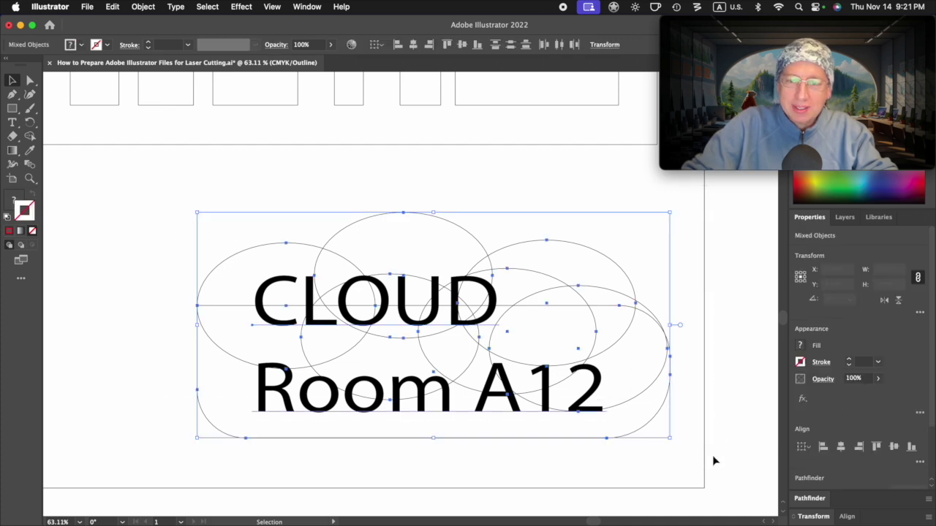
pyautogui.keyDown('shift'); pyautogui.click(578, 406); pyautogui.keyUp('shift')
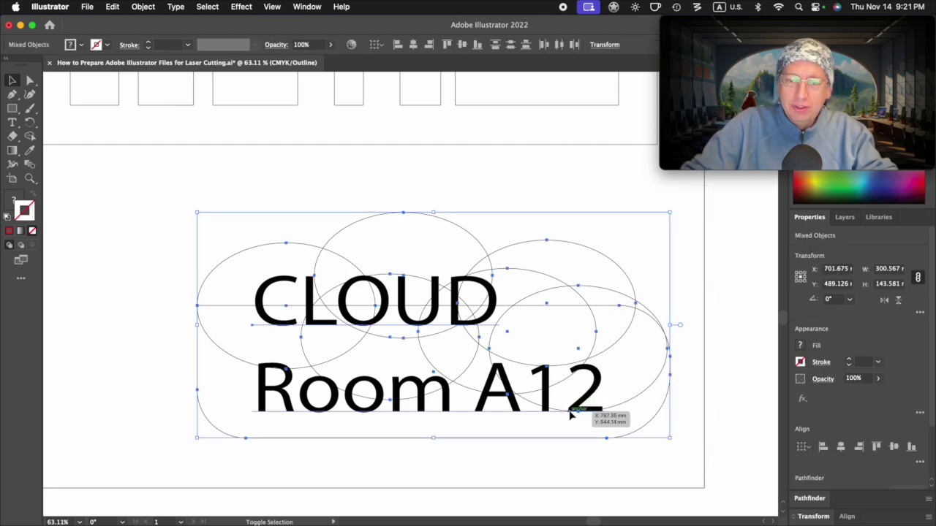
pyautogui.click(727, 428)
pyautogui.moveTo(572, 410); pyautogui.dragTo(398, 491)
pyautogui.press('super+z')
pyautogui.press('alt+super+bracketleft')
# Step: Unite the ellipses and rounded base into one cloud outline with Shape Builder, then move the CLOUD Room A12 text up inside it
pyautogui.scroll(-2, 822, 446)
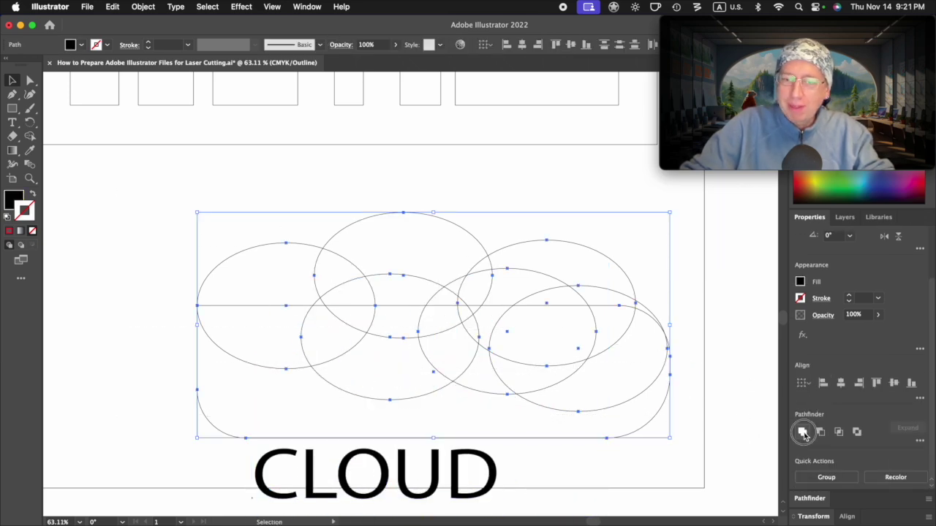
pyautogui.click(803, 433)
pyautogui.press('super+z')
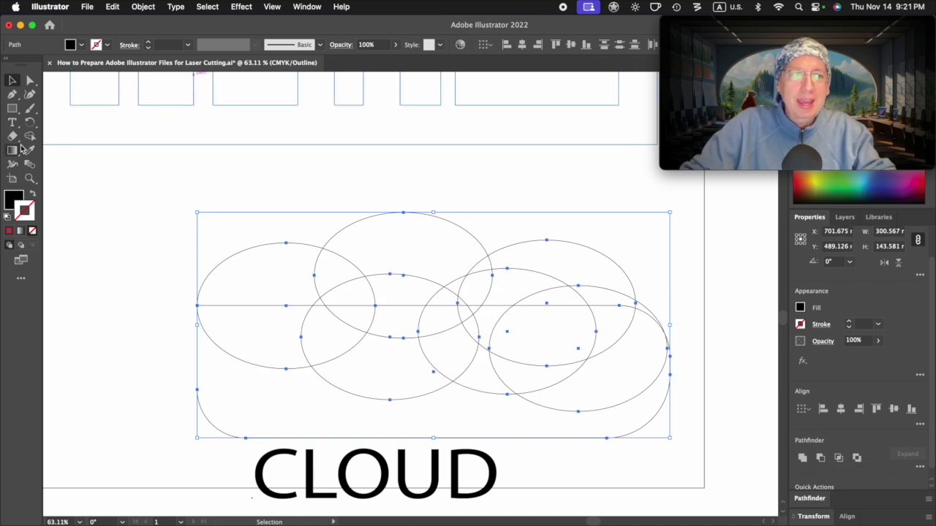
pyautogui.click(30, 166)
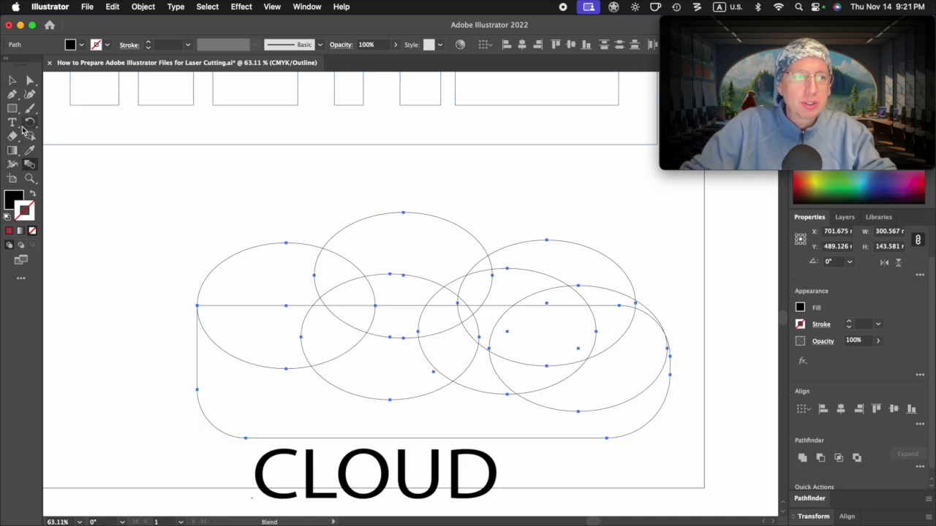
pyautogui.click(30, 136)
pyautogui.moveTo(365, 310)
pyautogui.mouseDown()
pyautogui.moveTo(263, 314)
pyautogui.moveTo(312, 372)
pyautogui.moveTo(332, 282)
pyautogui.moveTo(370, 270)
pyautogui.moveTo(322, 312)
pyautogui.moveTo(327, 287)
pyautogui.moveTo(388, 329)
pyautogui.moveTo(372, 310)
pyautogui.moveTo(498, 289)
pyautogui.moveTo(440, 325)
pyautogui.moveTo(435, 316)
pyautogui.moveTo(479, 318)
pyautogui.moveTo(446, 310)
pyautogui.moveTo(501, 282)
pyautogui.moveTo(466, 261)
pyautogui.moveTo(576, 283)
pyautogui.moveTo(619, 333)
pyautogui.moveTo(649, 337)
pyautogui.moveTo(651, 315)
pyautogui.moveTo(575, 360)
pyautogui.moveTo(446, 376)
pyautogui.moveTo(505, 374)
pyautogui.moveTo(530, 321)
pyautogui.mouseUp()
pyautogui.press('v')
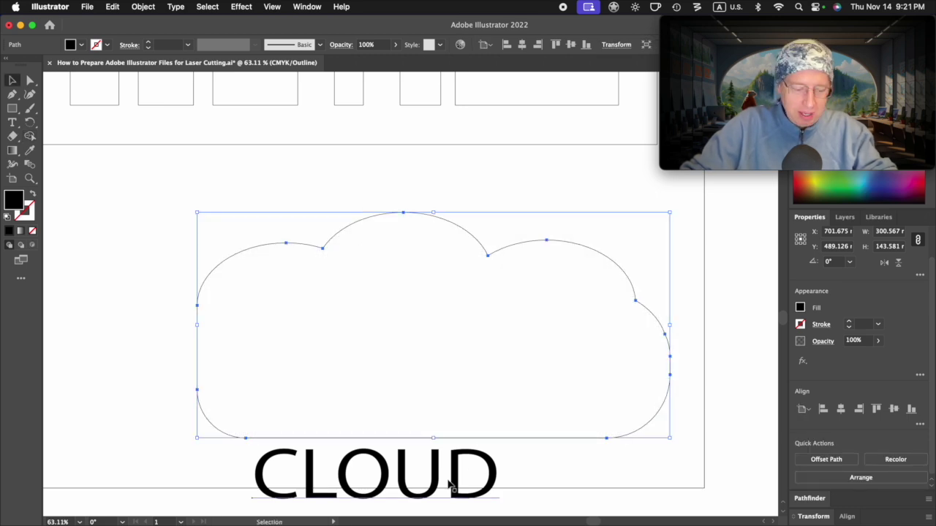
pyautogui.moveTo(447, 482); pyautogui.dragTo(464, 308)
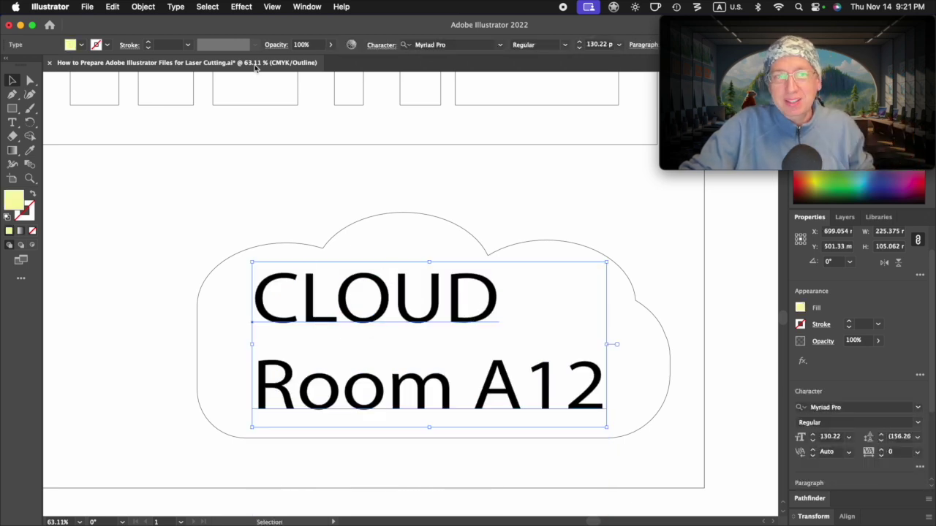
# Step: Convert the CLOUD Room A12 text to letter paths with Type > Create Outlines, then deselect
pyautogui.click(146, 7)
pyautogui.moveTo(174, 7)
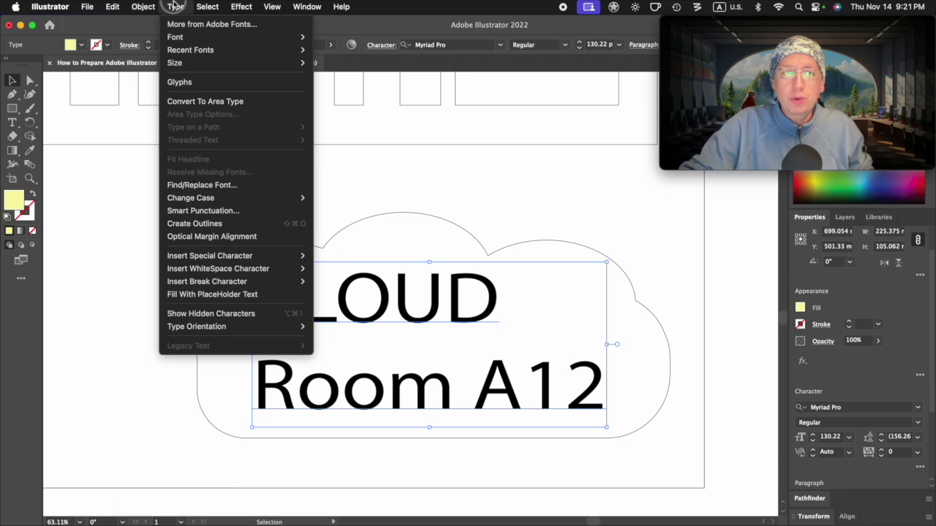
pyautogui.click(212, 223)
pyautogui.click(503, 282)
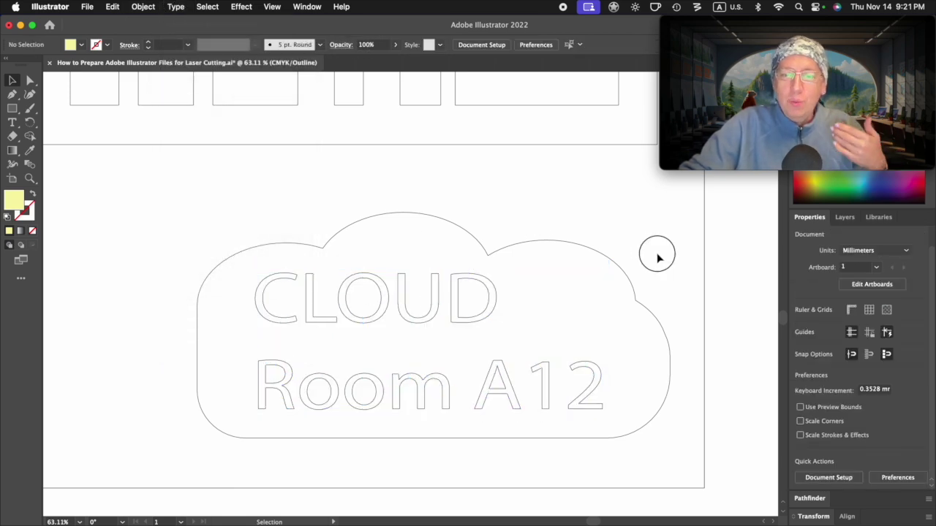
pyautogui.moveTo(655, 255); pyautogui.dragTo(360, 343)
pyautogui.click(583, 209)
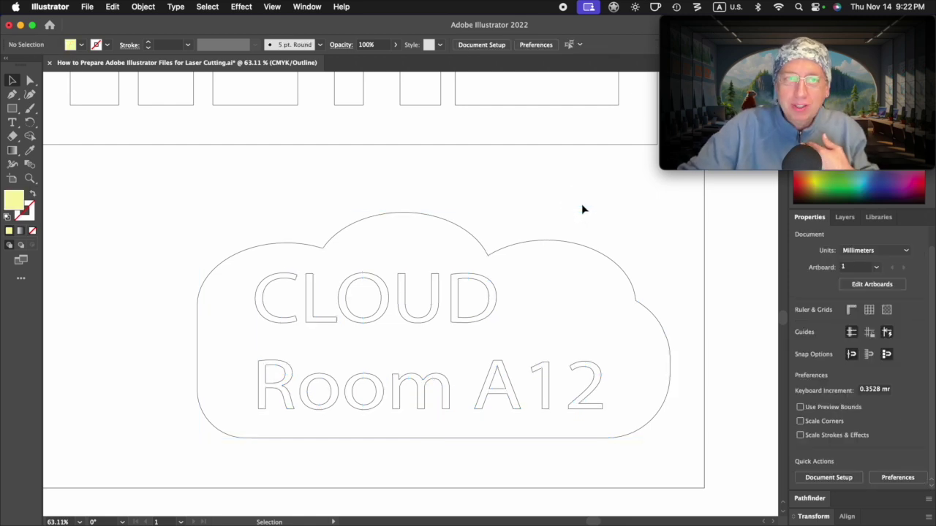
# Step: Give the outlined CLOUD Room A12 lettering a blue stroke and no fill
pyautogui.click(404, 214)
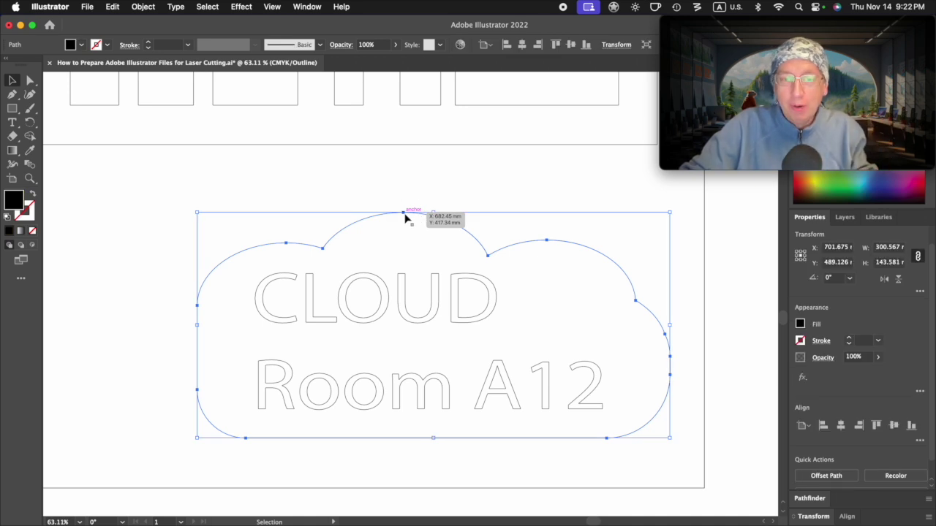
pyautogui.click(455, 296)
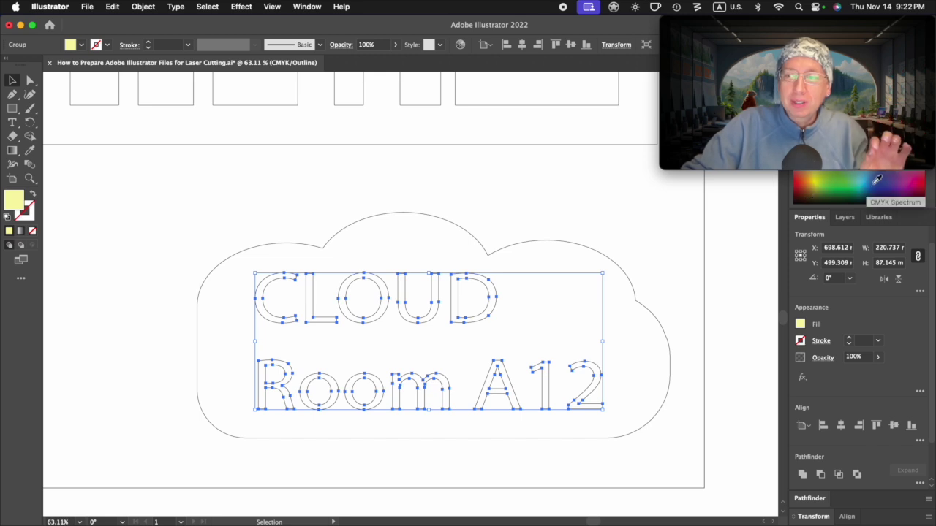
pyautogui.click(882, 180)
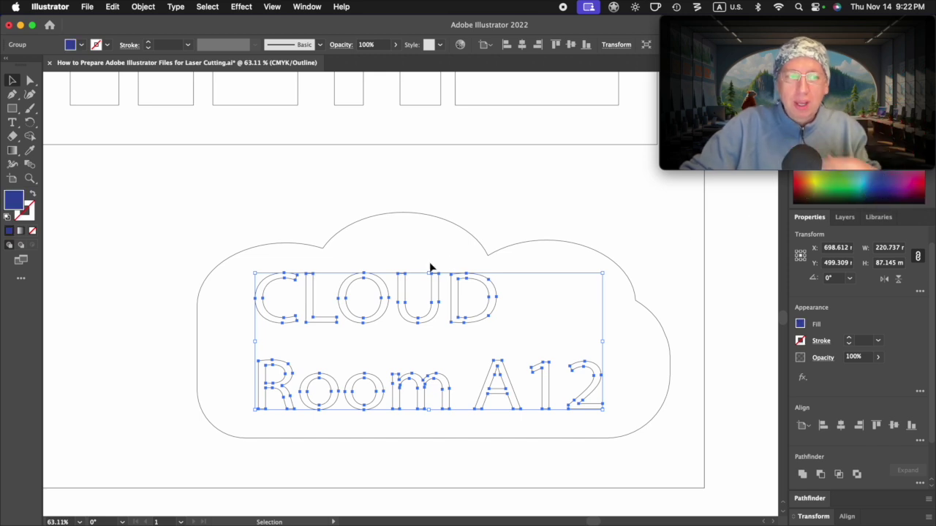
pyautogui.click(32, 196)
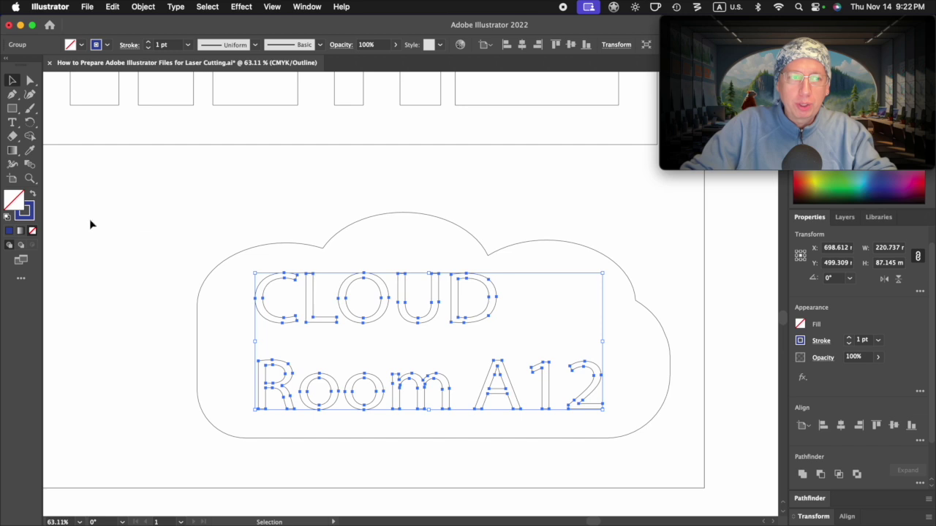
pyautogui.click(134, 249)
pyautogui.click(263, 290)
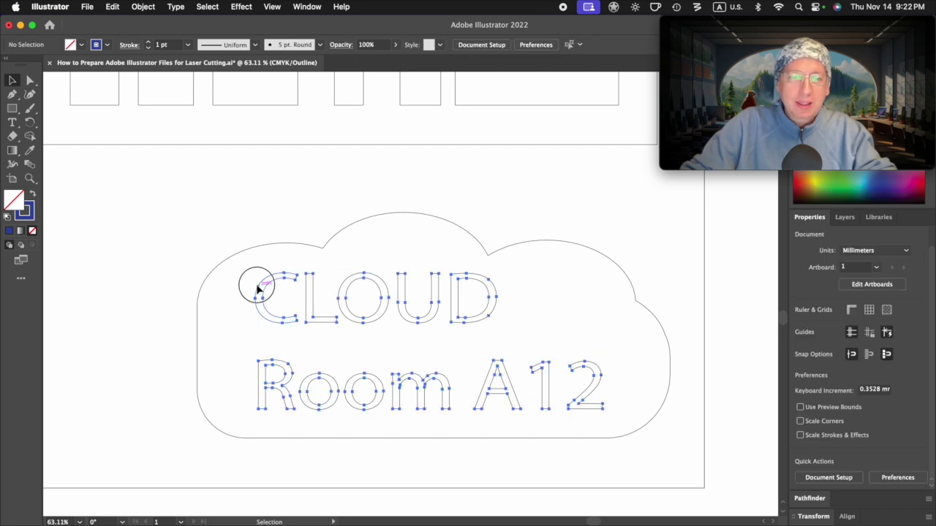
pyautogui.doubleClick(29, 216)
pyautogui.click(472, 246)
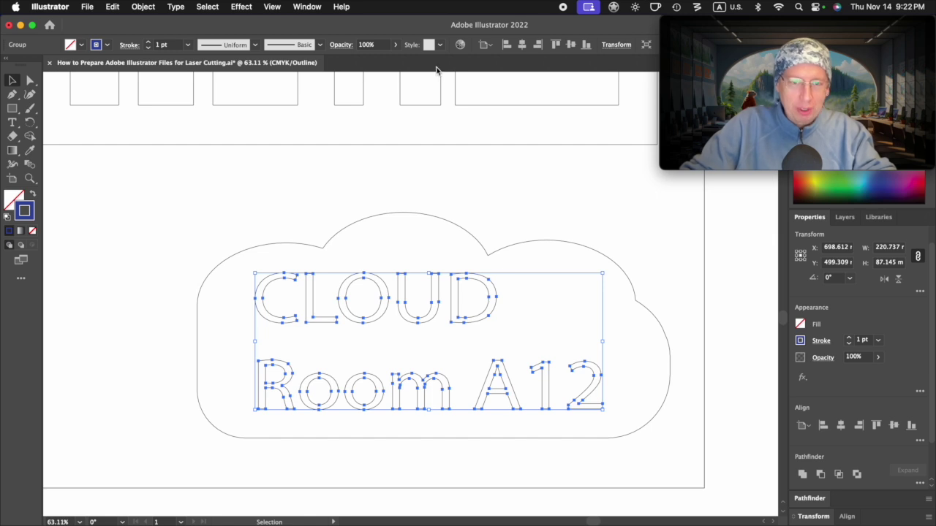
# Step: In Preview mode, move the cloud's black fill to its stroke so it becomes an unfilled black cut outline
pyautogui.press('super+y')
pyautogui.click(420, 235)
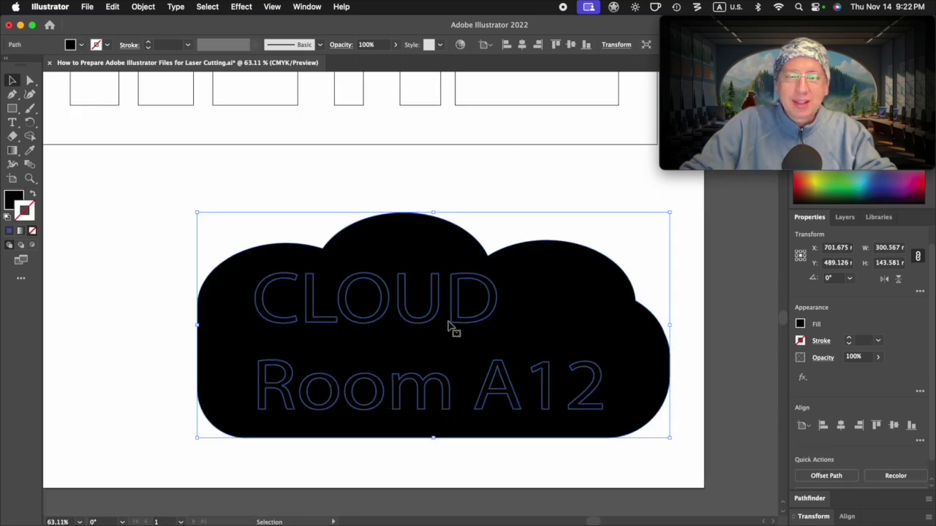
pyautogui.click(32, 195)
pyautogui.click(139, 201)
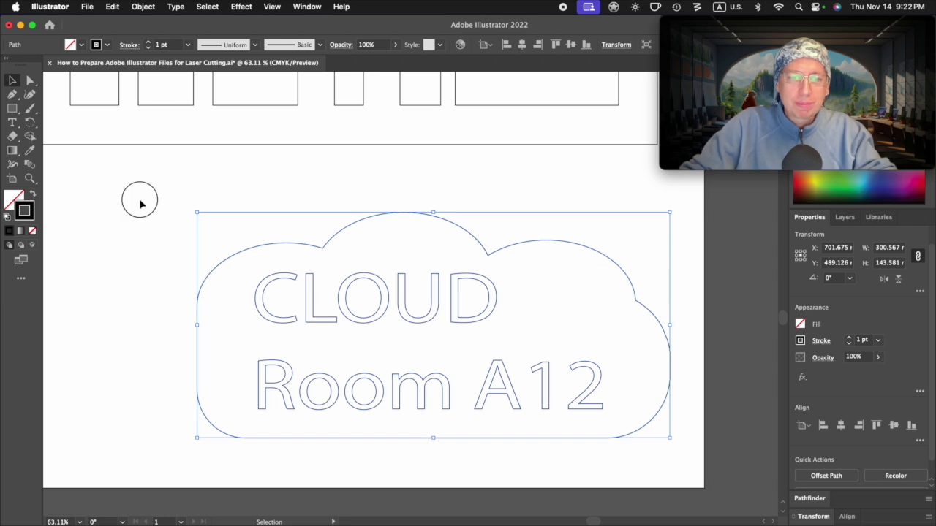
pyautogui.click(313, 303)
pyautogui.scroll(5, 314, 303)
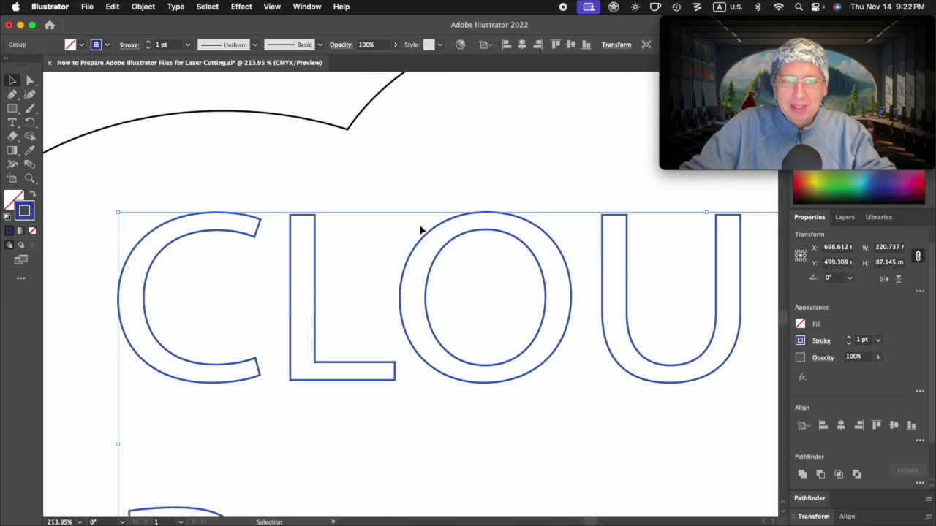
pyautogui.click(317, 91)
pyautogui.scroll(-7, 290, 269)
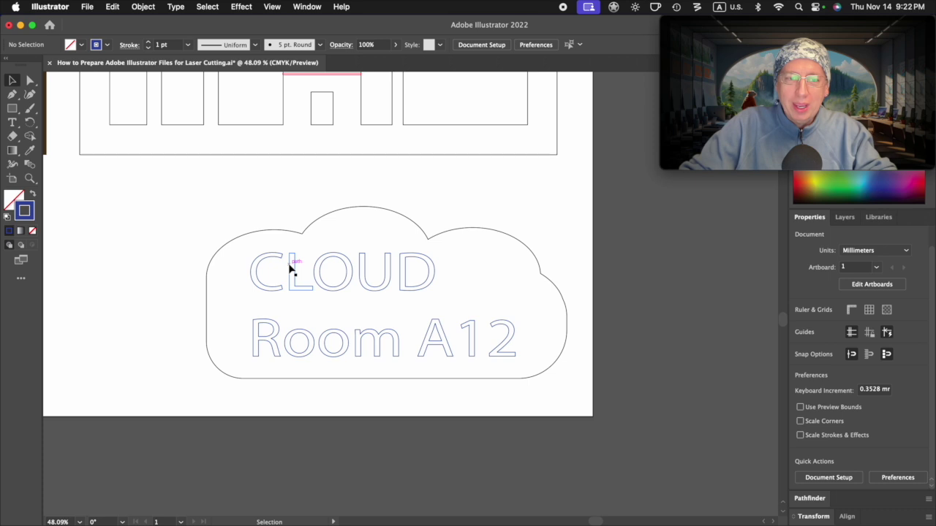
pyautogui.hscroll(-10, 289, 269)
pyautogui.scroll(3, 290, 269)
pyautogui.scroll(-2, 293, 269)
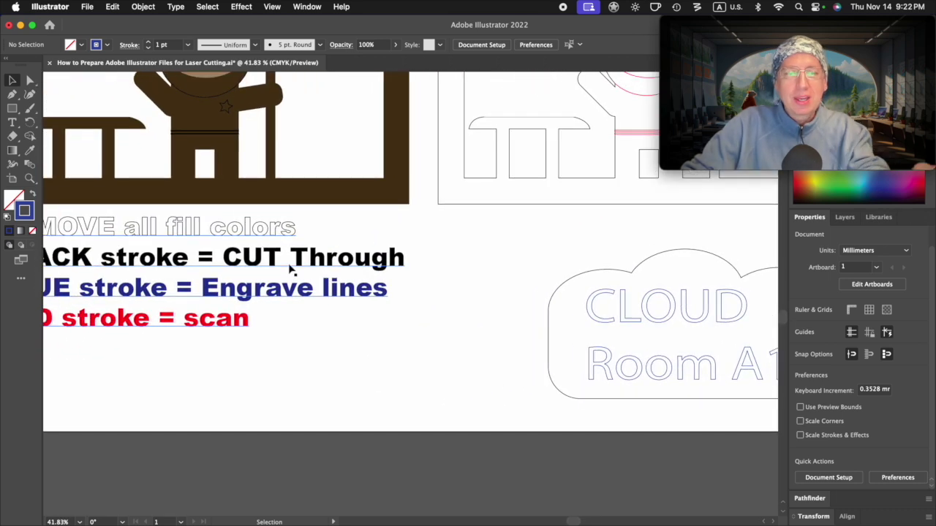
pyautogui.hscroll(-1, 264, 291)
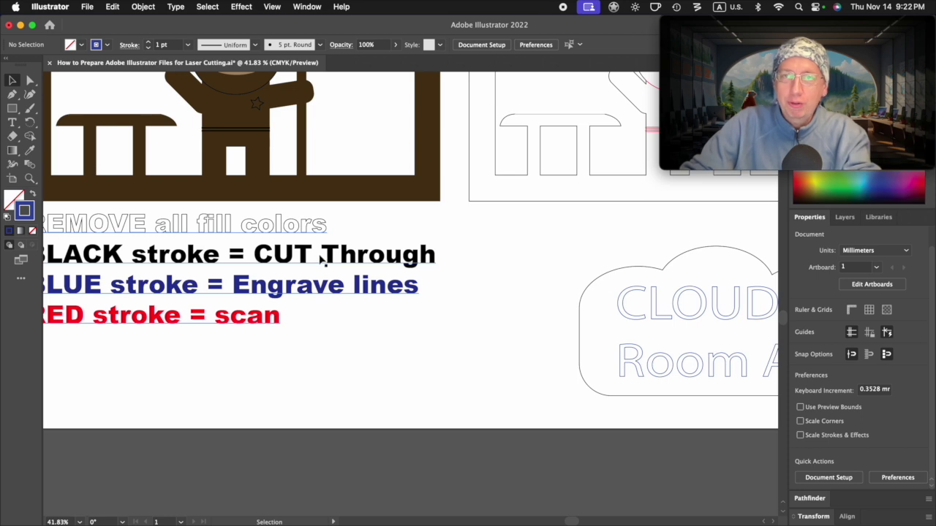
pyautogui.hscroll(3, 322, 260)
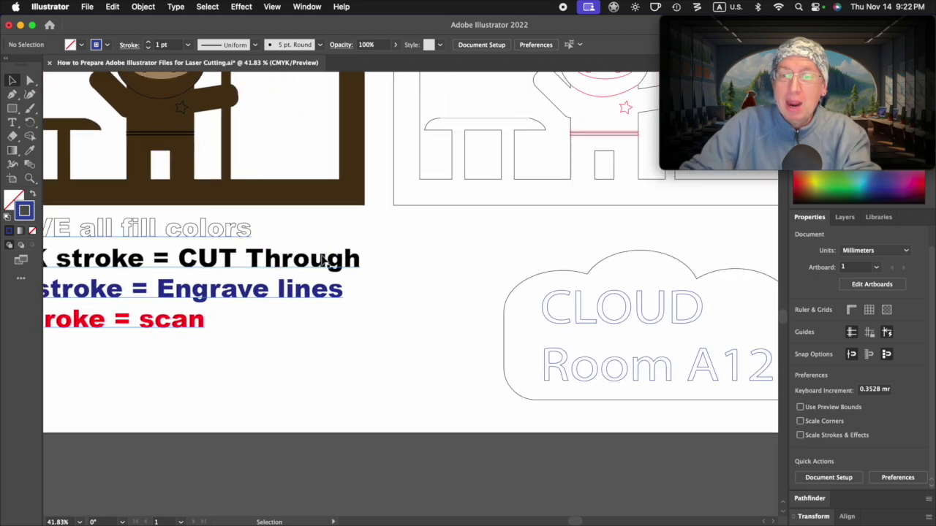
# Step: Recolour the CLOUD Room A12 lettering's stroke from blue to red
pyautogui.hscroll(3, 323, 260)
pyautogui.click(434, 297)
pyautogui.scroll(3, 435, 296)
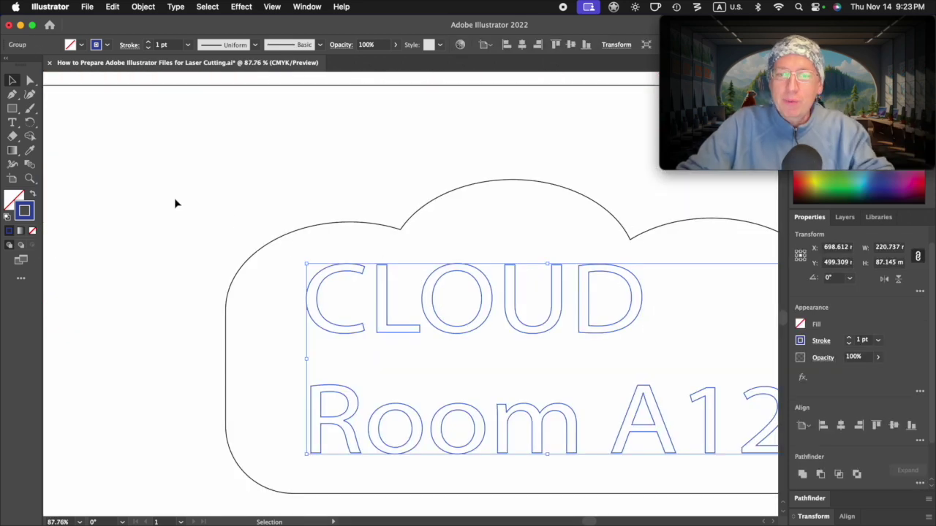
pyautogui.click(795, 181)
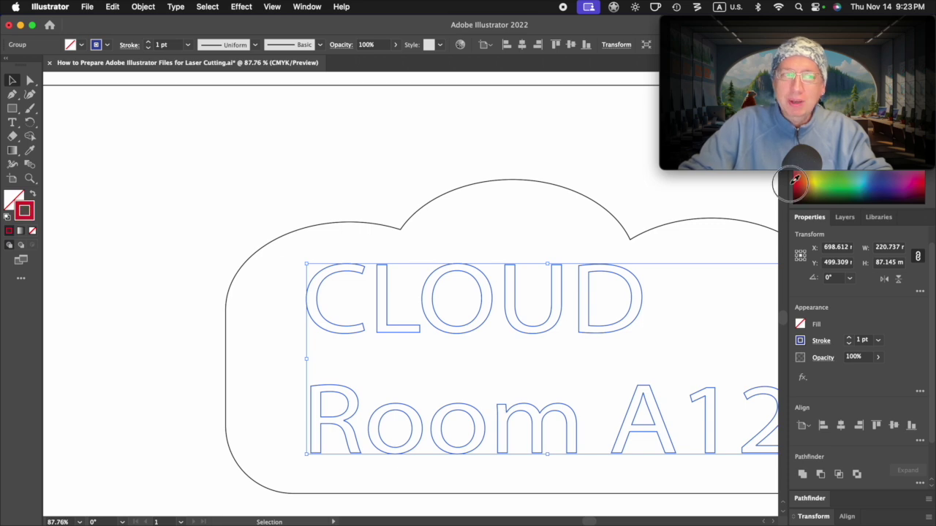
pyautogui.click(441, 166)
pyautogui.scroll(-3, 440, 166)
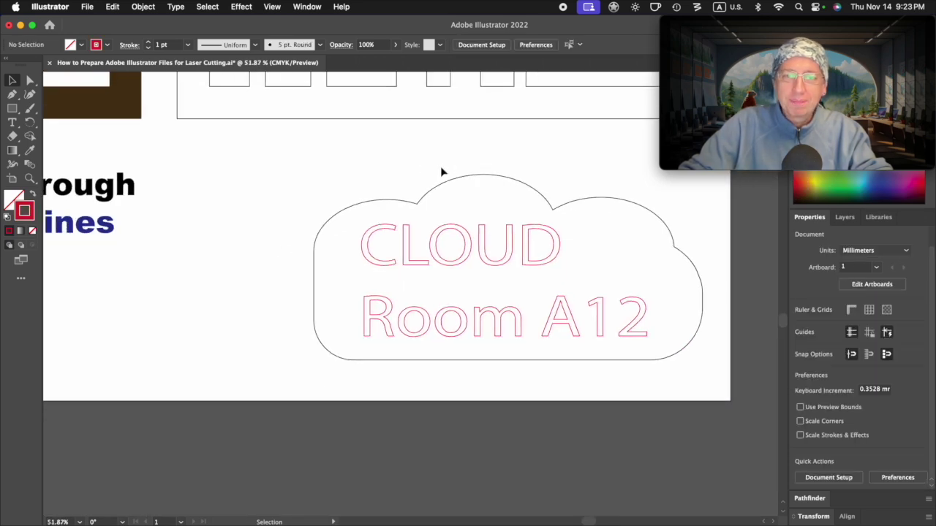
pyautogui.scroll(-3, 441, 166)
pyautogui.scroll(5, 440, 166)
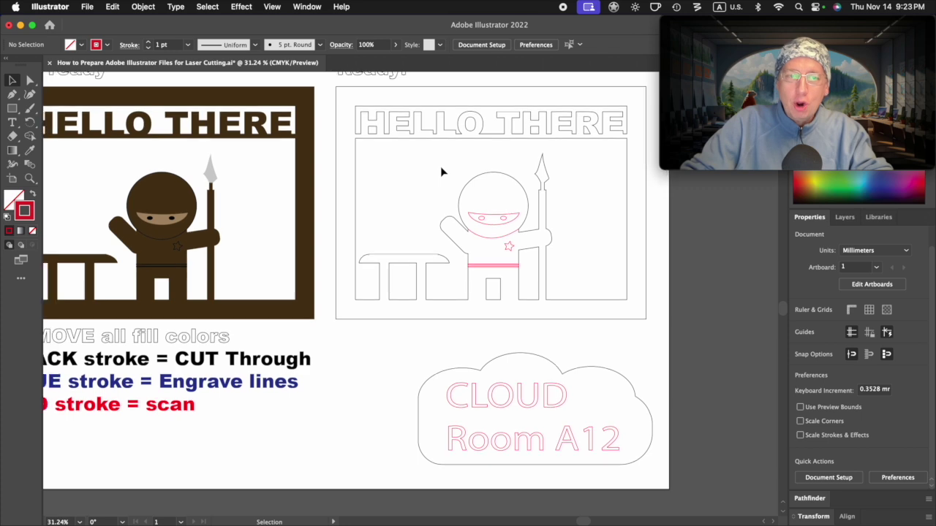
pyautogui.hscroll(-2, 440, 172)
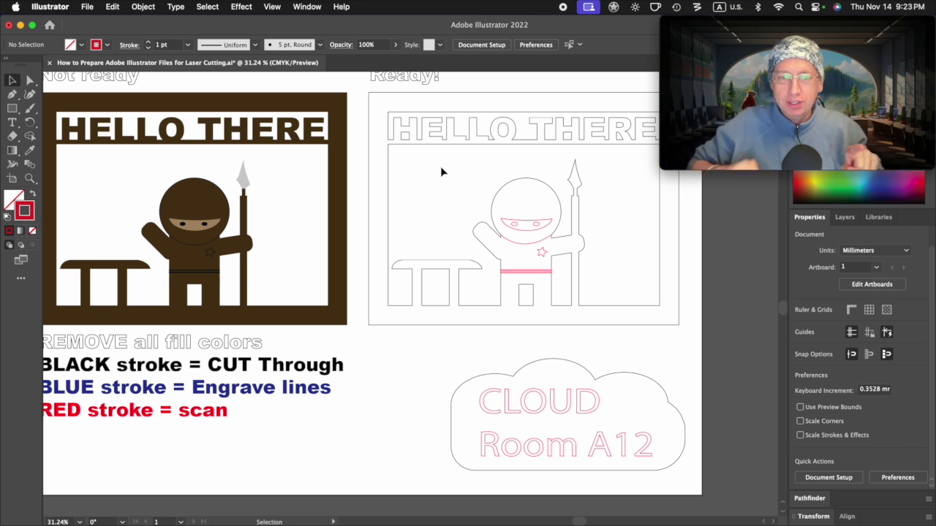
pyautogui.click(390, 183)
pyautogui.hscroll(5, 453, 182)
pyautogui.scroll(1, 454, 182)
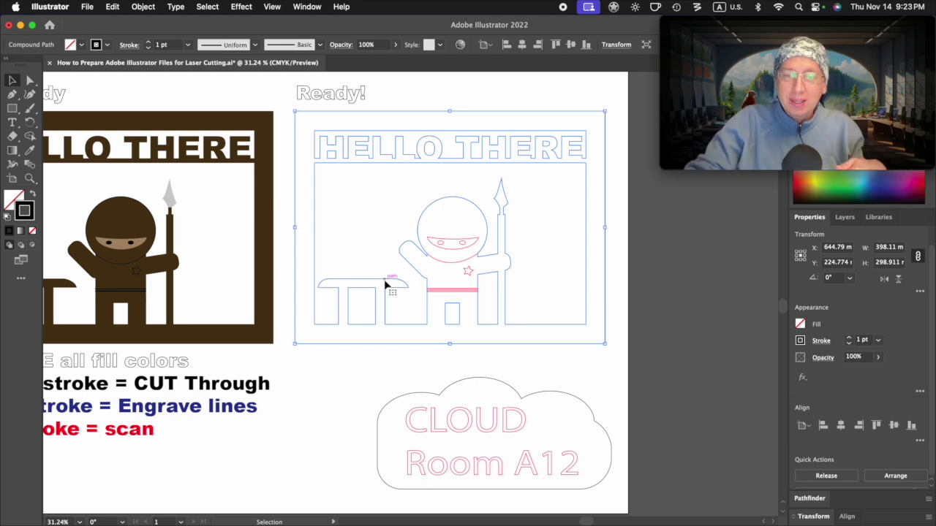
pyautogui.click(453, 292)
pyautogui.scroll(3, 449, 203)
pyautogui.hscroll(3, 446, 204)
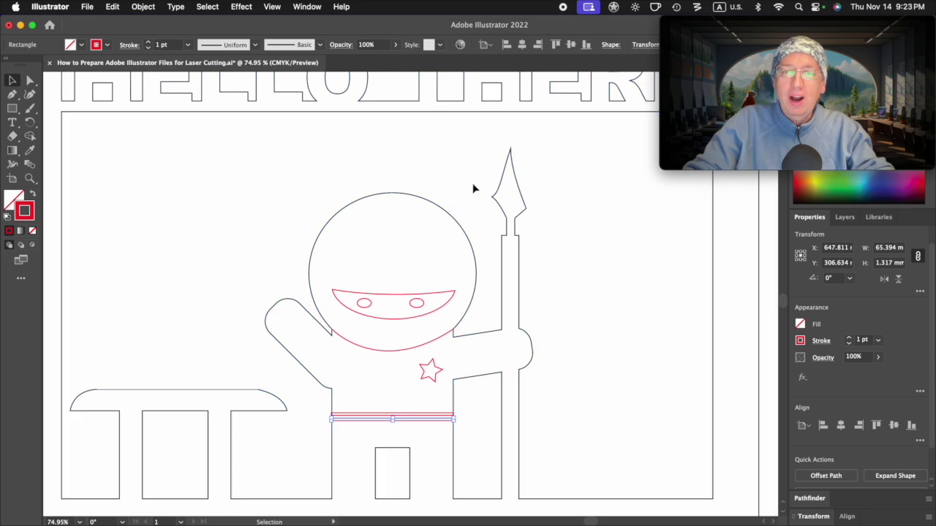
pyautogui.scroll(3, 511, 181)
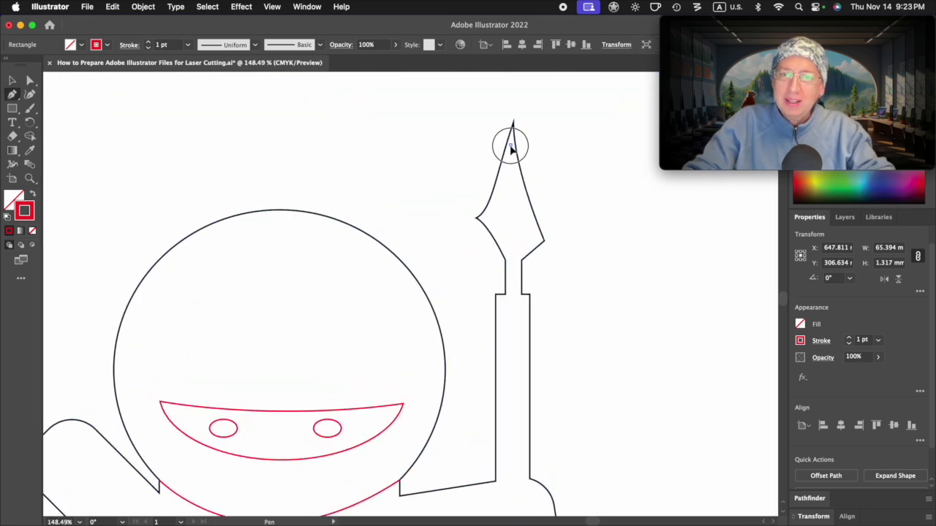
pyautogui.click(510, 142)
pyautogui.scroll(-5, 607, 292)
pyautogui.rightClick(607, 291)
pyautogui.click(596, 278)
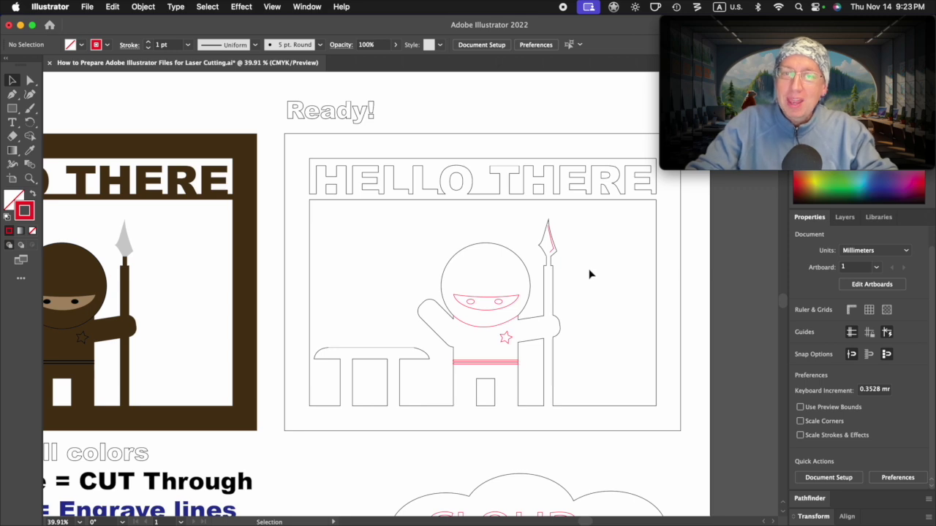